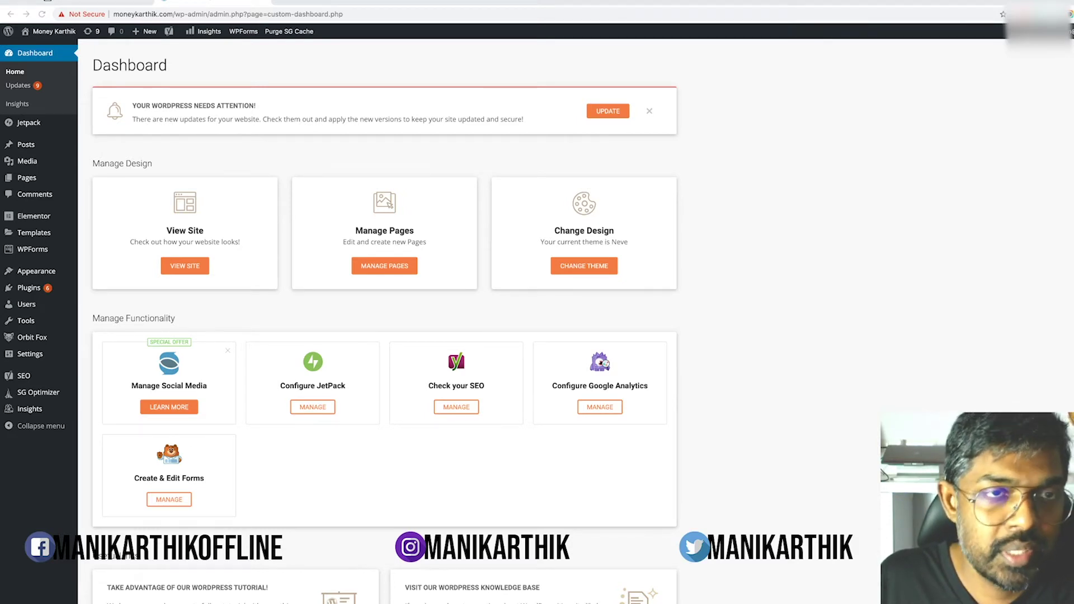
Open manikarthik.com/hostinger in a new browser tab to load the Hostinger special web hosting offer
key(ctrl+t)
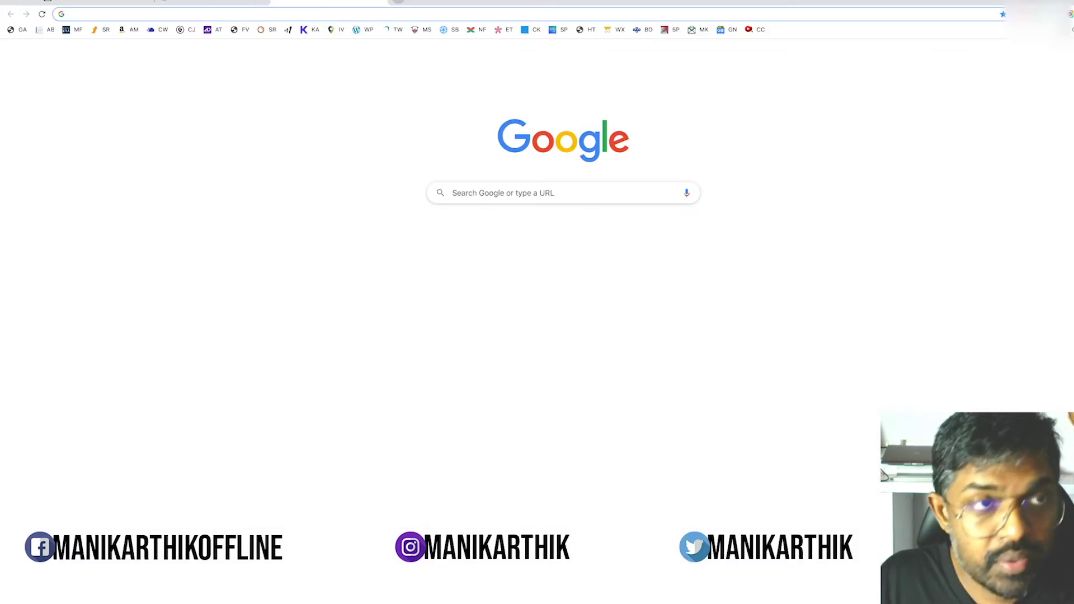
text(ho)
key(BackSpace)
key(BackSpace)
key(BackSpace)
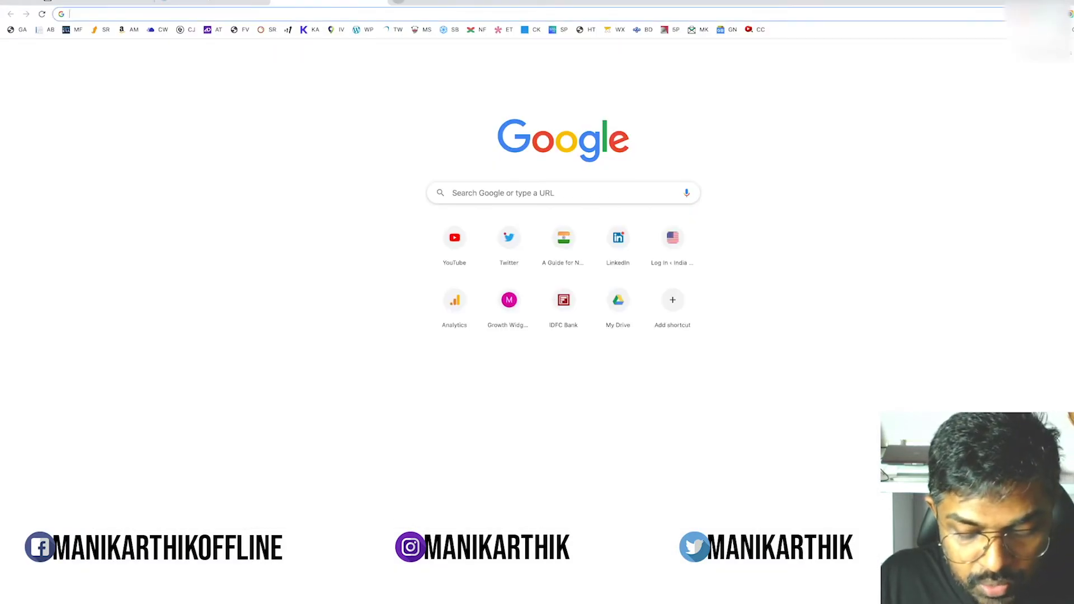
text(manikarthik.com/ho)
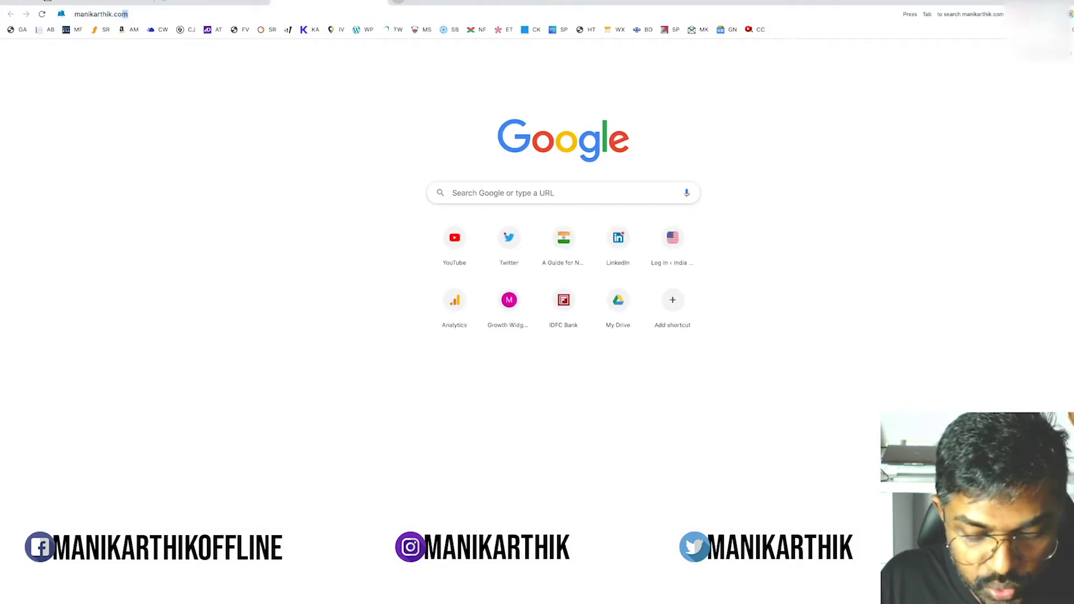
text(stinger)
key(Return)
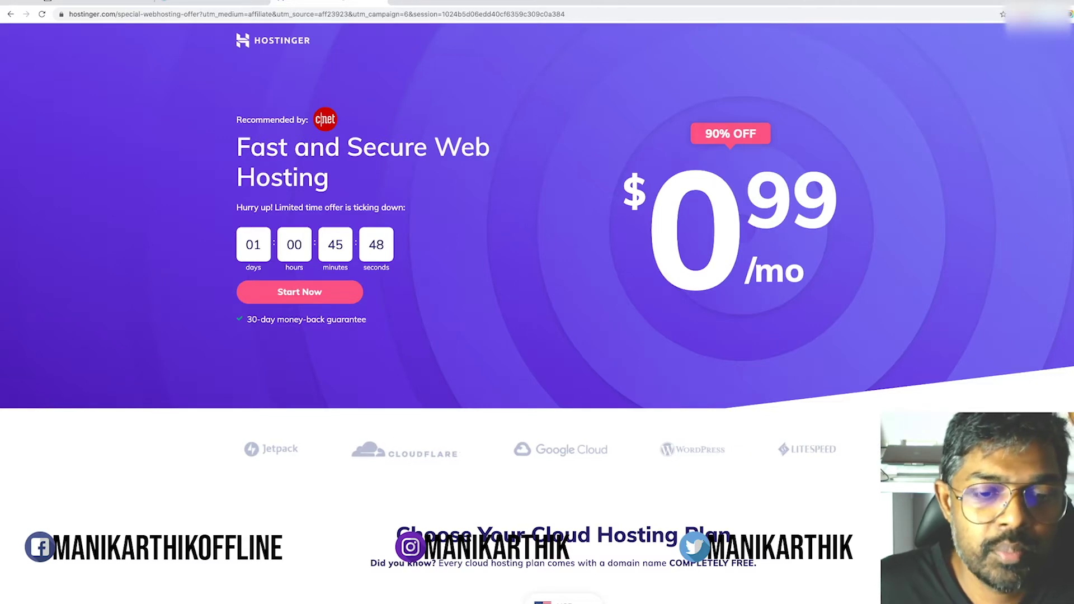
Switch the cloud hosting plan prices to INR and review the plans' prices and features
scroll(537, 313, down, 5)
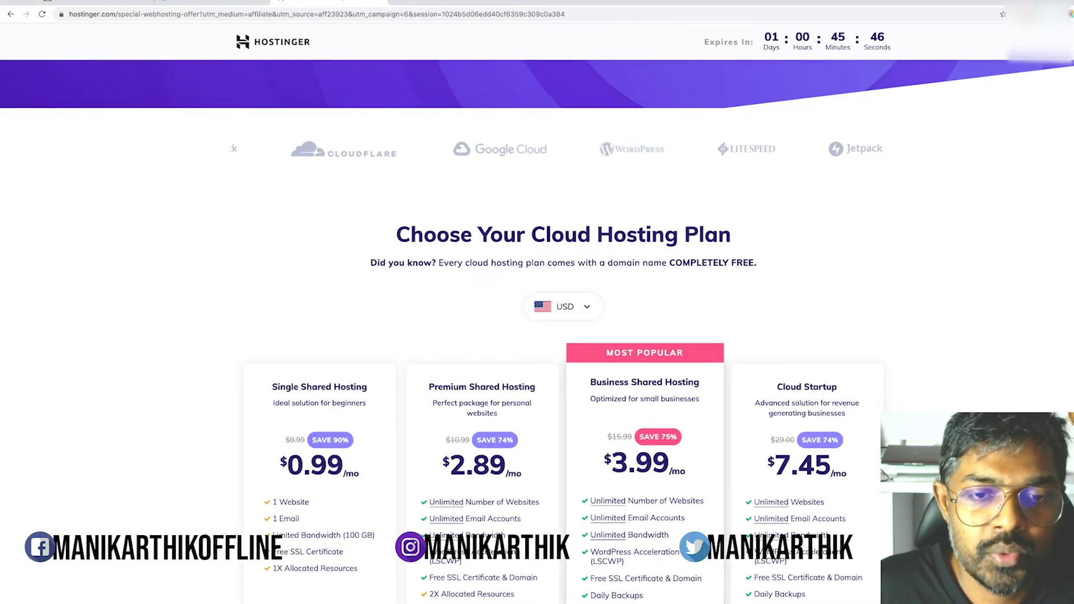
click(565, 306)
scroll(562, 386, down, 3)
scroll(563, 386, down, 2)
click(564, 368)
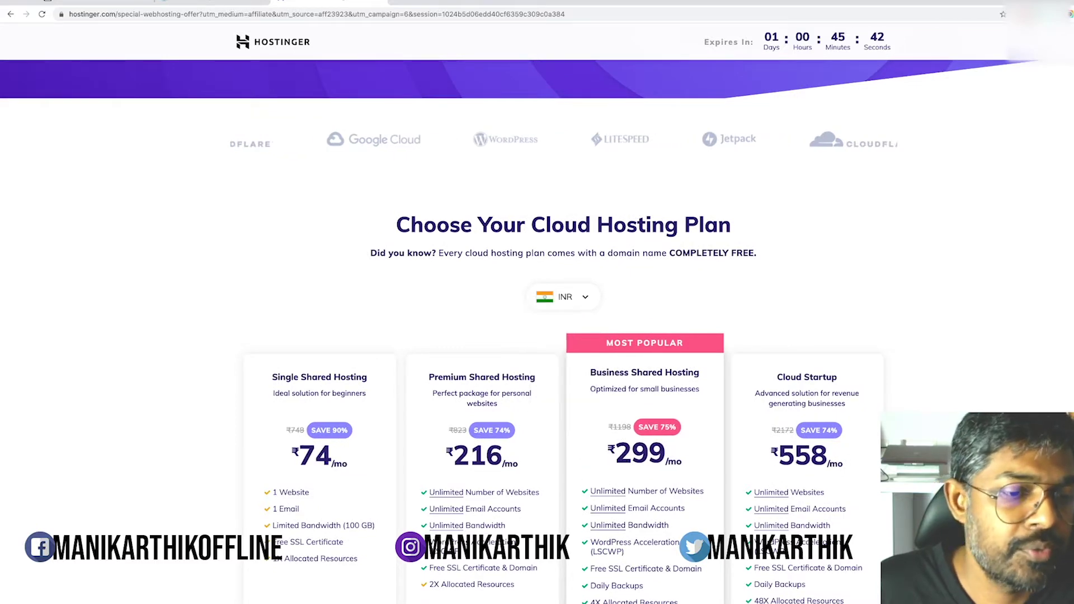
scroll(565, 368, down, 2)
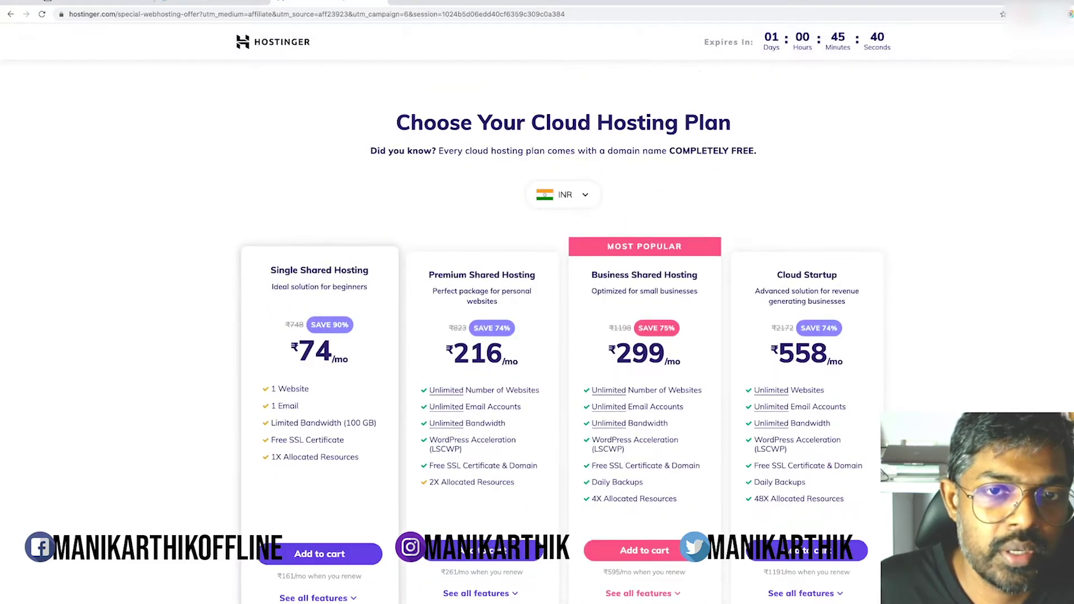
scroll(645, 336, down, 2)
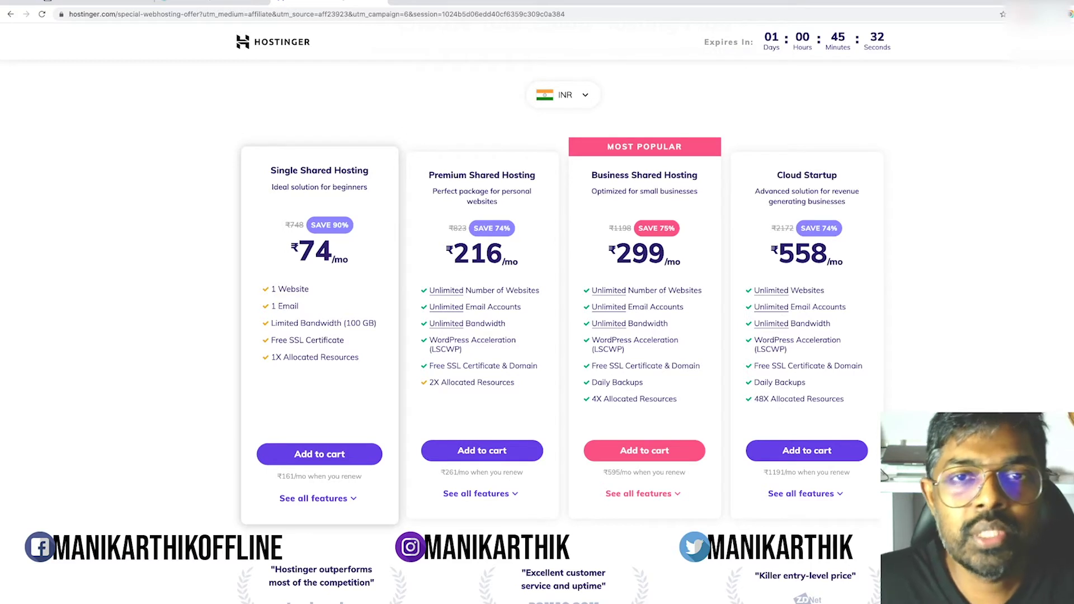
scroll(560, 319, down, 1)
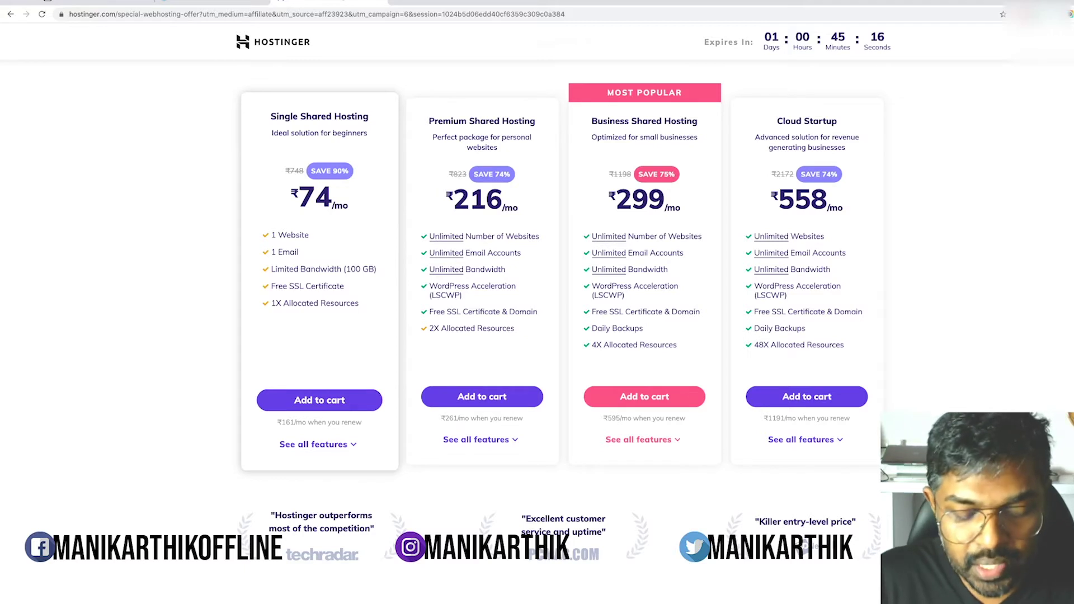
Open godaddy.com in a new browser tab
key(ctrl+t)
text(godaddy.com)
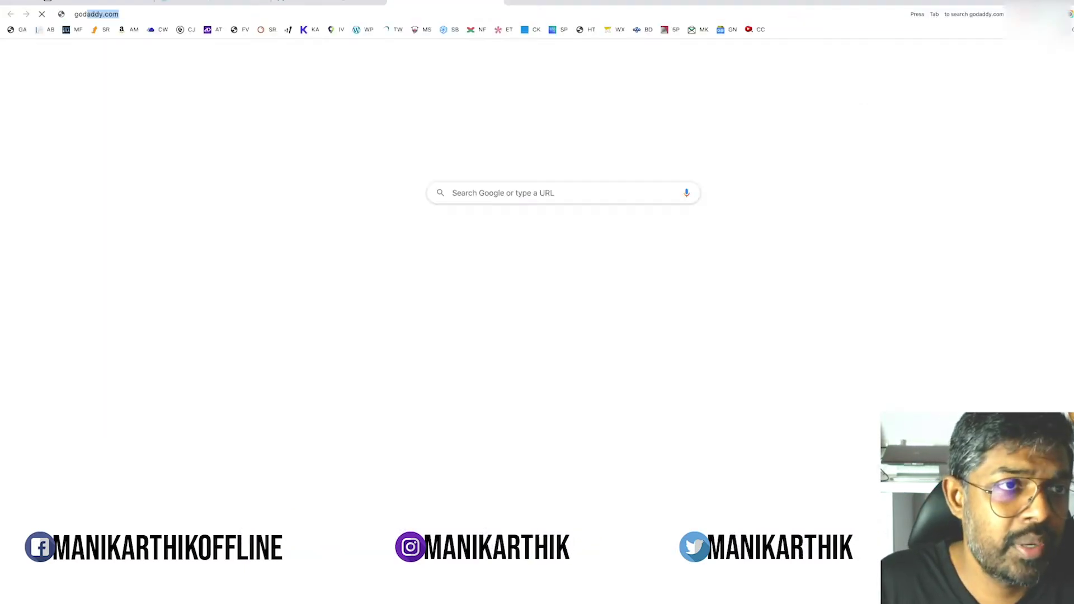
key(Return)
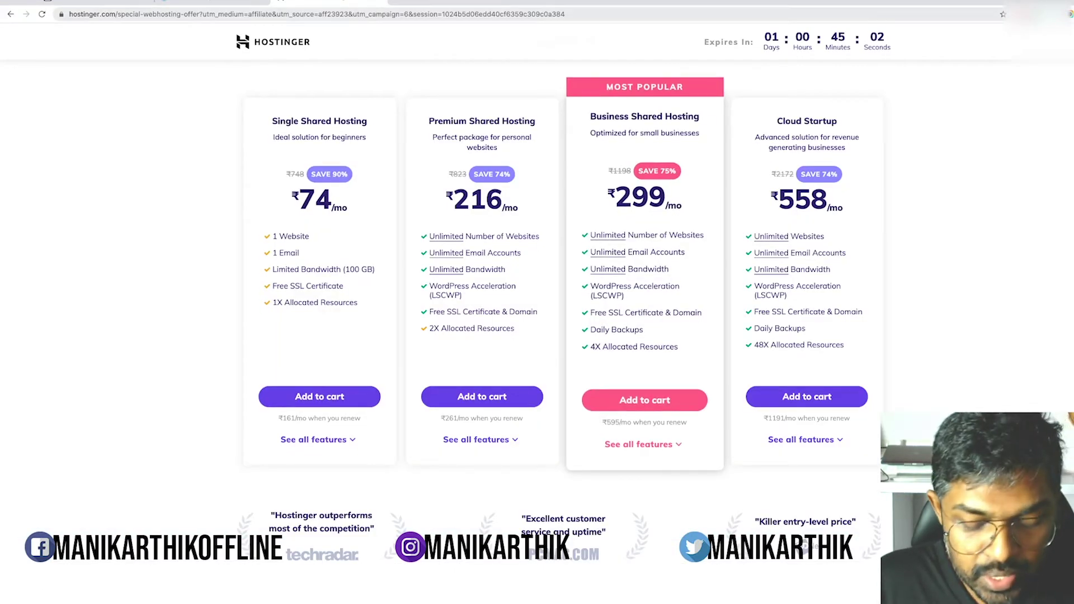
Open siteground.com in a new browser tab
key(ctrl+t)
text(siteground)
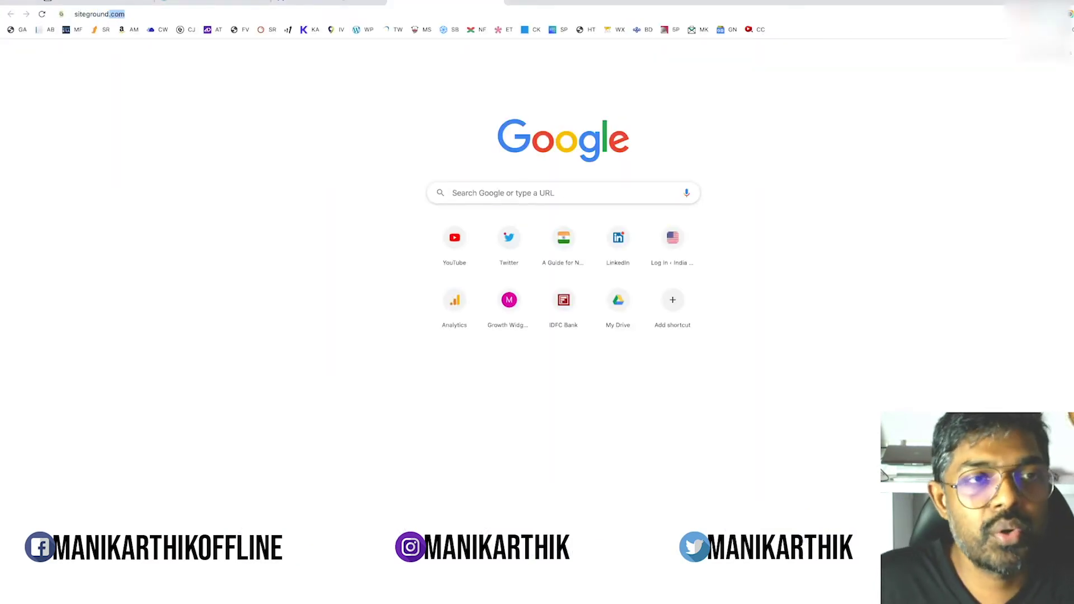
key(Return)
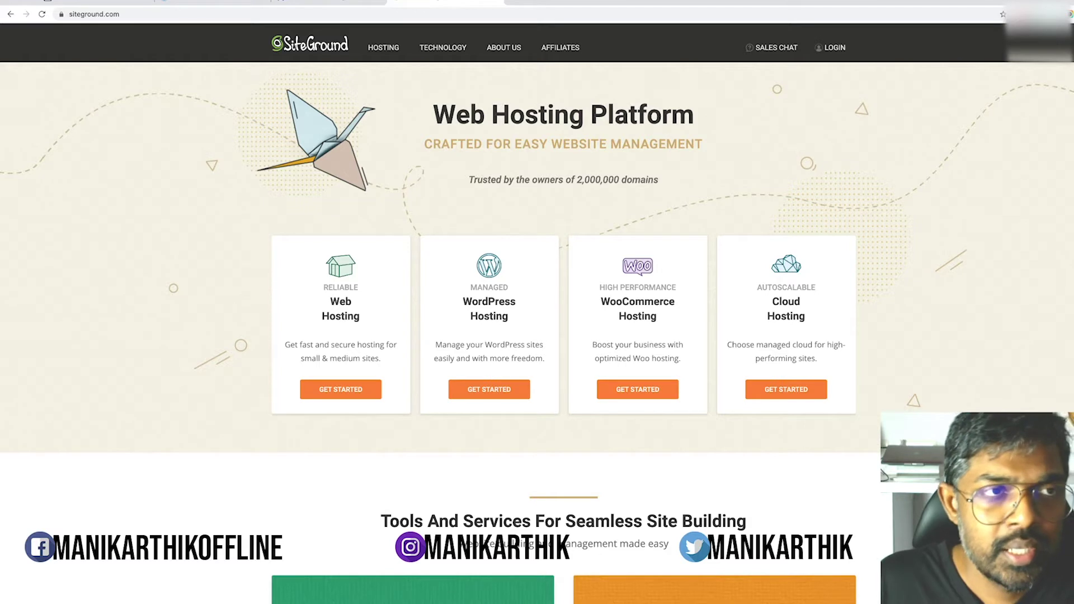
Load manikarthik.com/siteground in the SiteGround page's place and review the StartUp, GrowBig and GoGeek WordPress hosting plans
key(ctrl+l)
text(manikarthik.com)
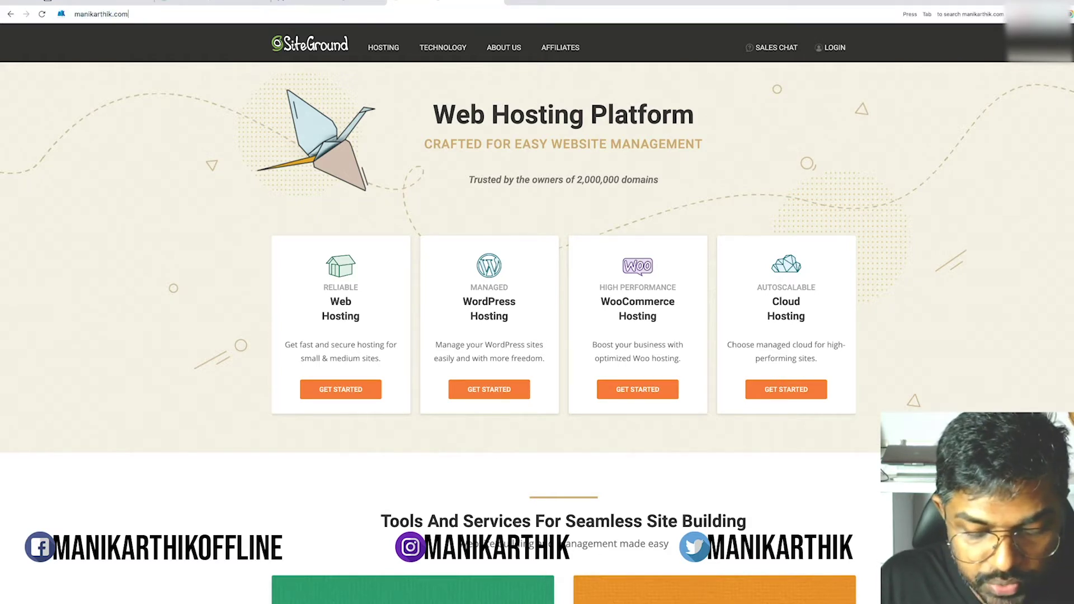
text(/siteground)
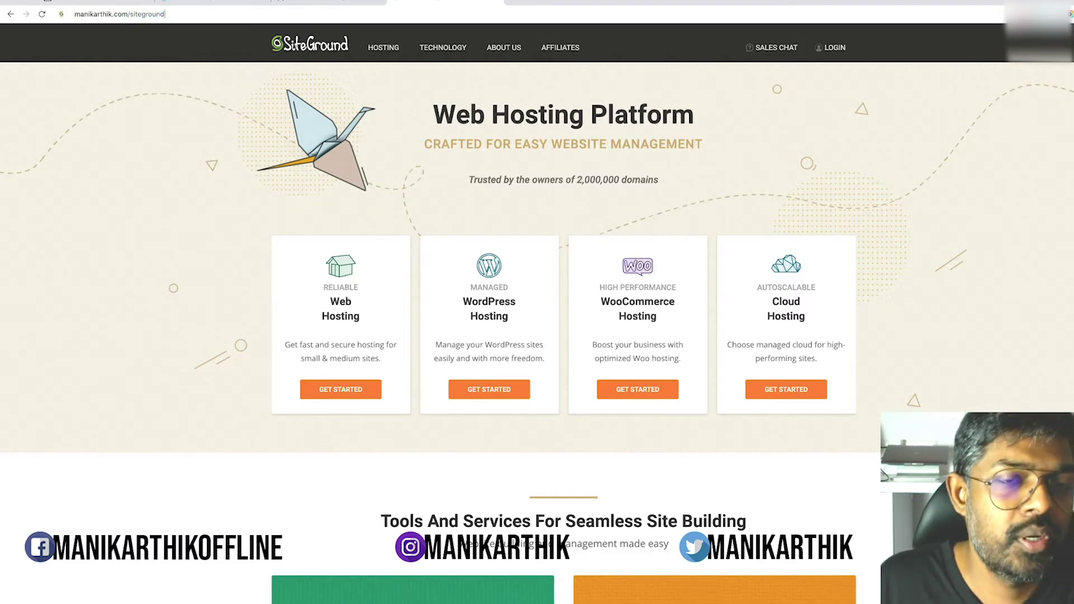
key(Return)
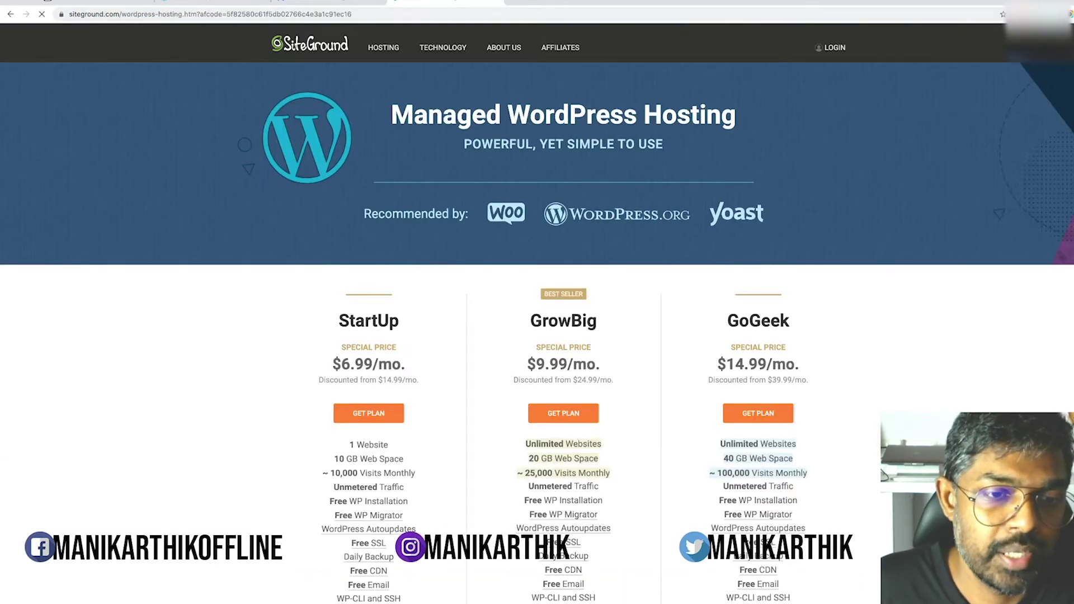
scroll(537, 302, down, 3)
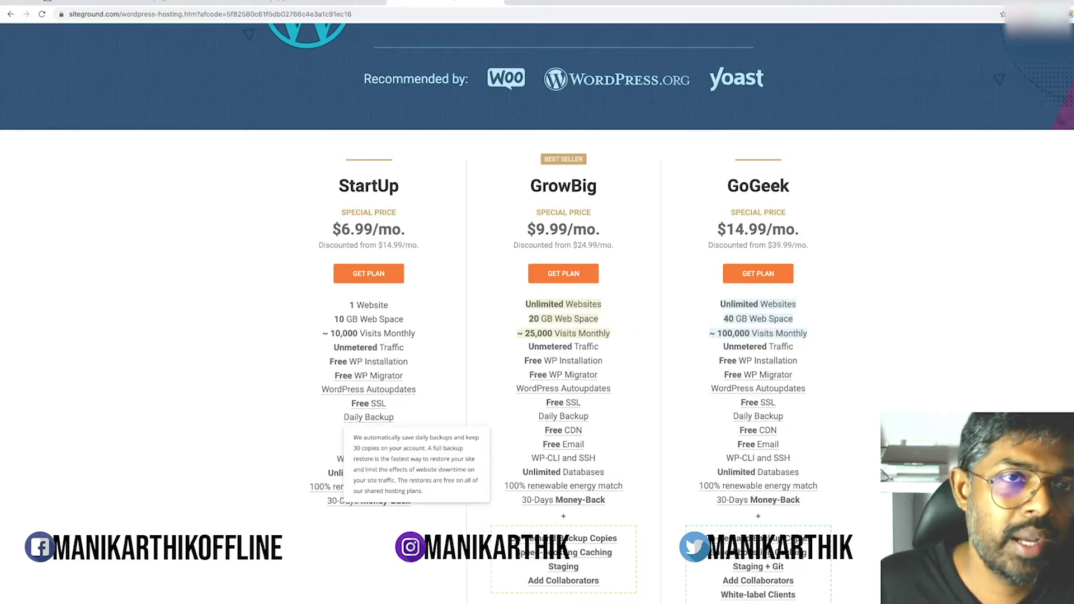
scroll(537, 302, up, 3)
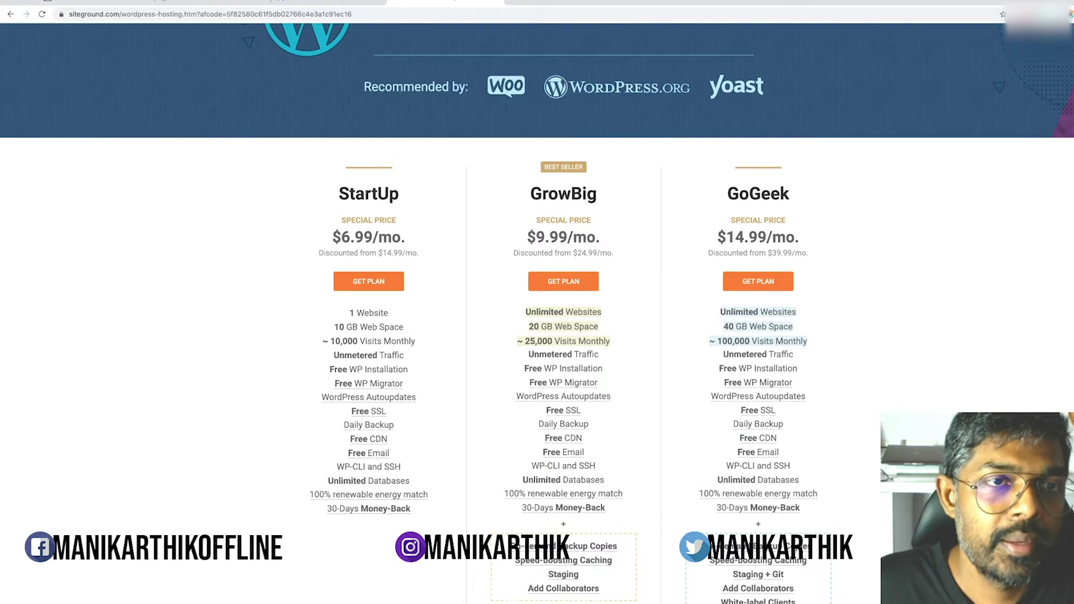
scroll(537, 302, down, 2)
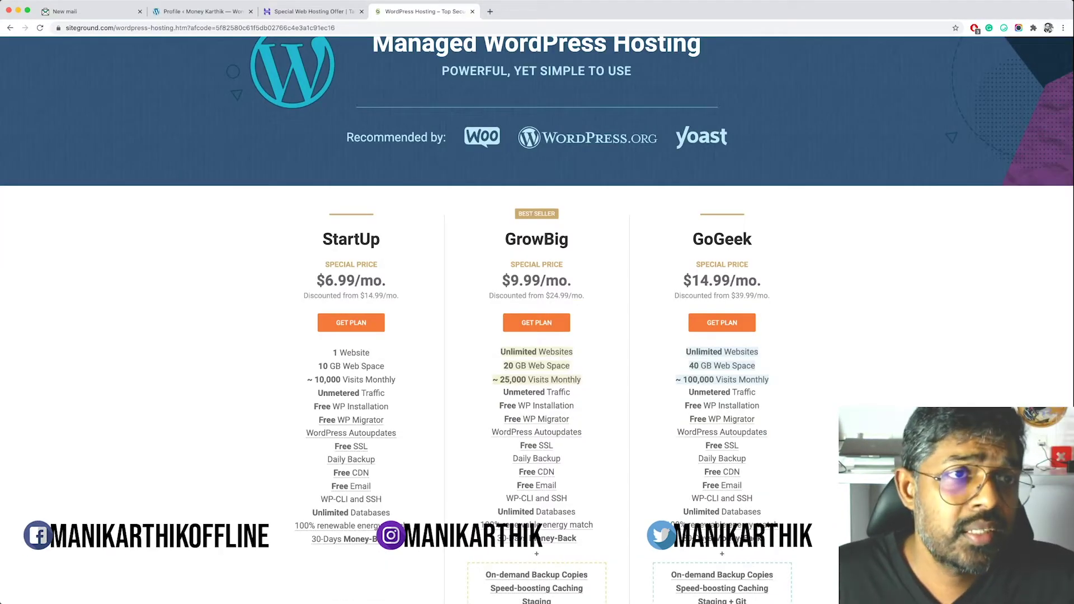
scroll(537, 318, down, 3)
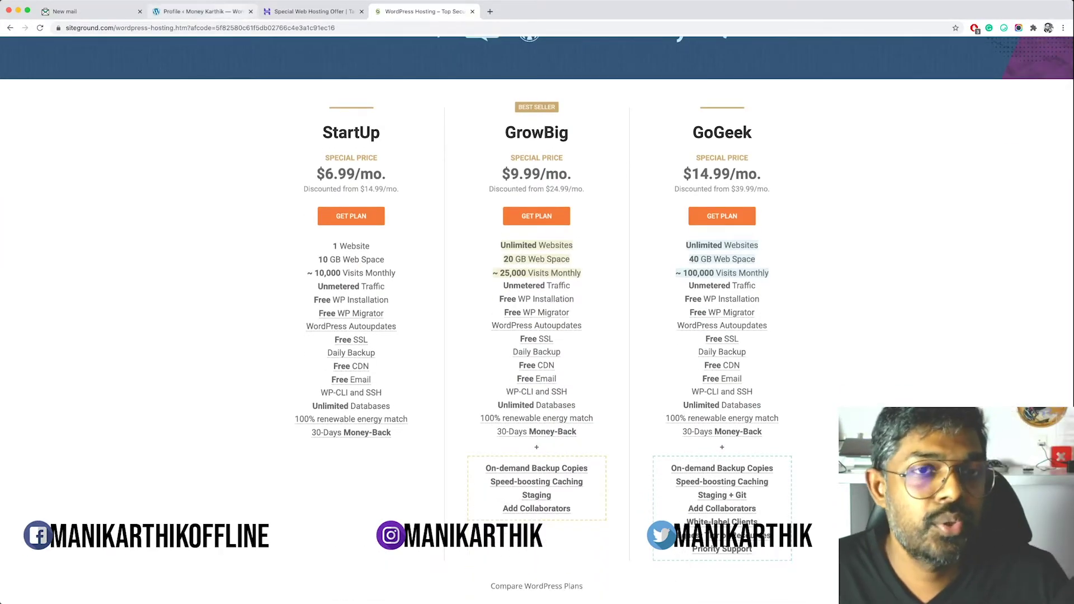
Switch to the already open WordPress profile page of the Money Karthik site
key(super+2)
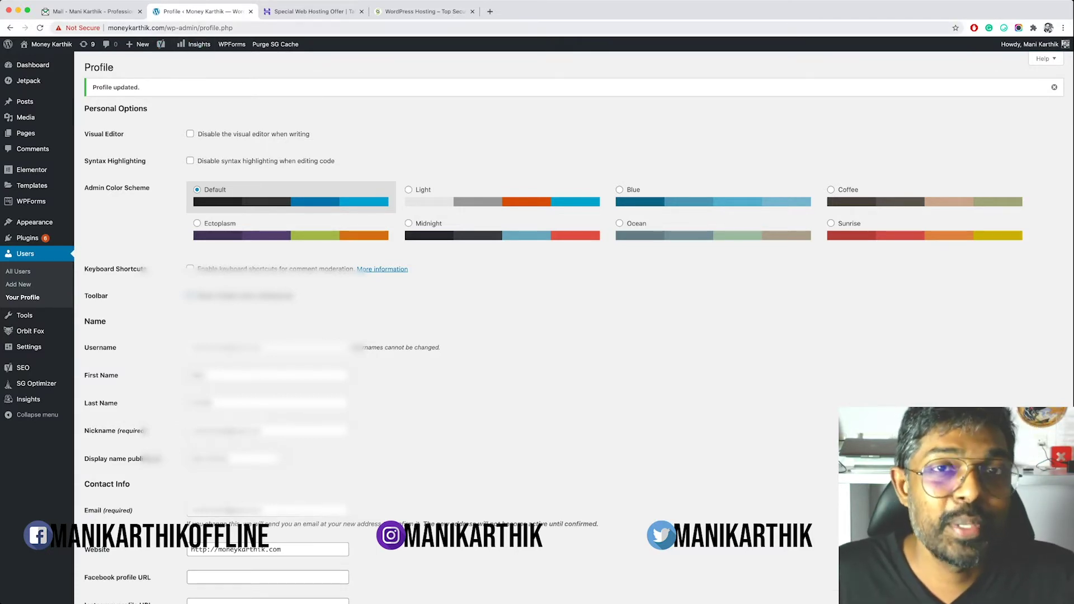
key(super+l)
key(Escape)
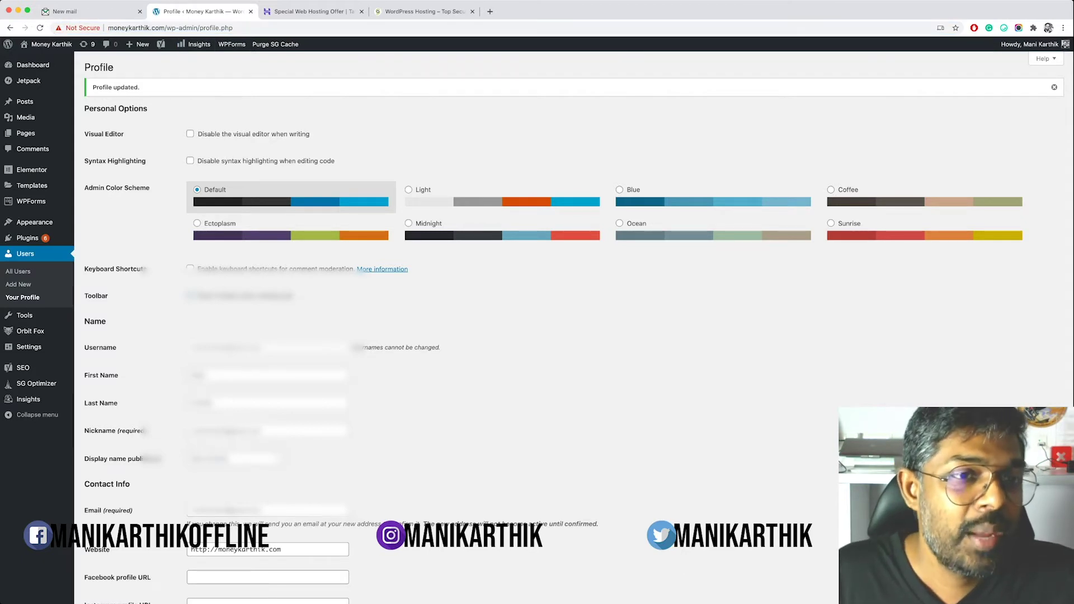
scroll(577, 325, down, 1)
scroll(578, 325, up, 1)
scroll(578, 326, down, 1)
scroll(578, 325, up, 1)
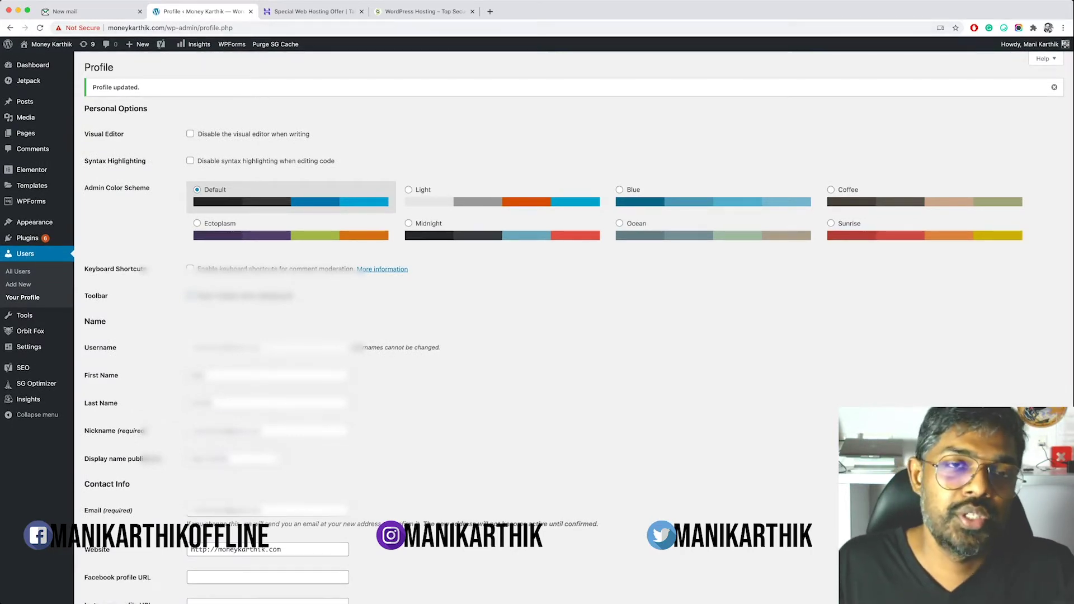
Revisit the SiteGround WordPress hosting plans from the page's start and return to the WordPress profile page
key(super+4)
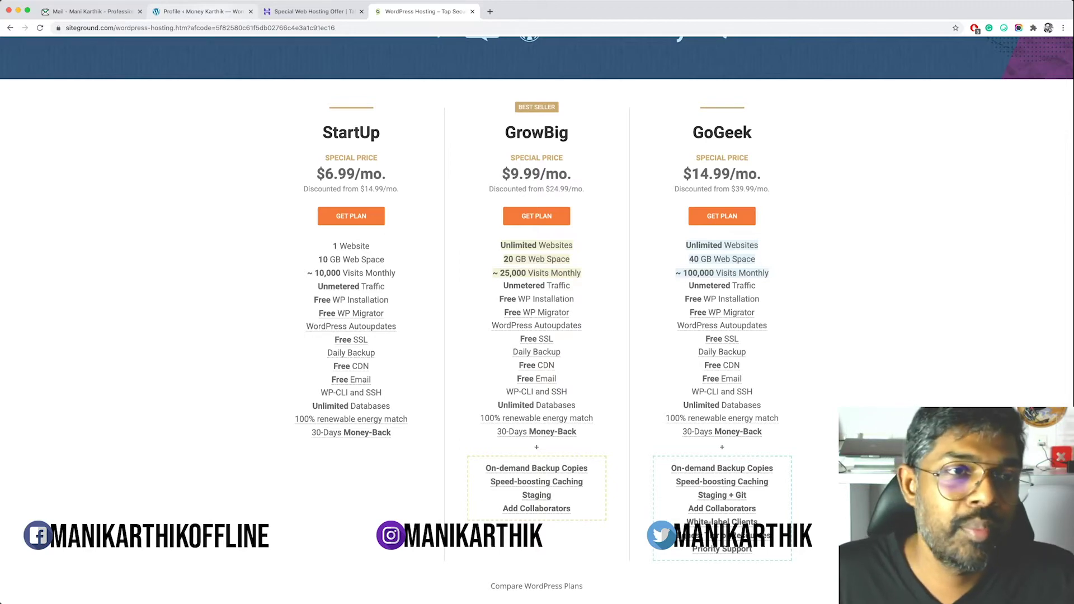
scroll(537, 313, up, 3)
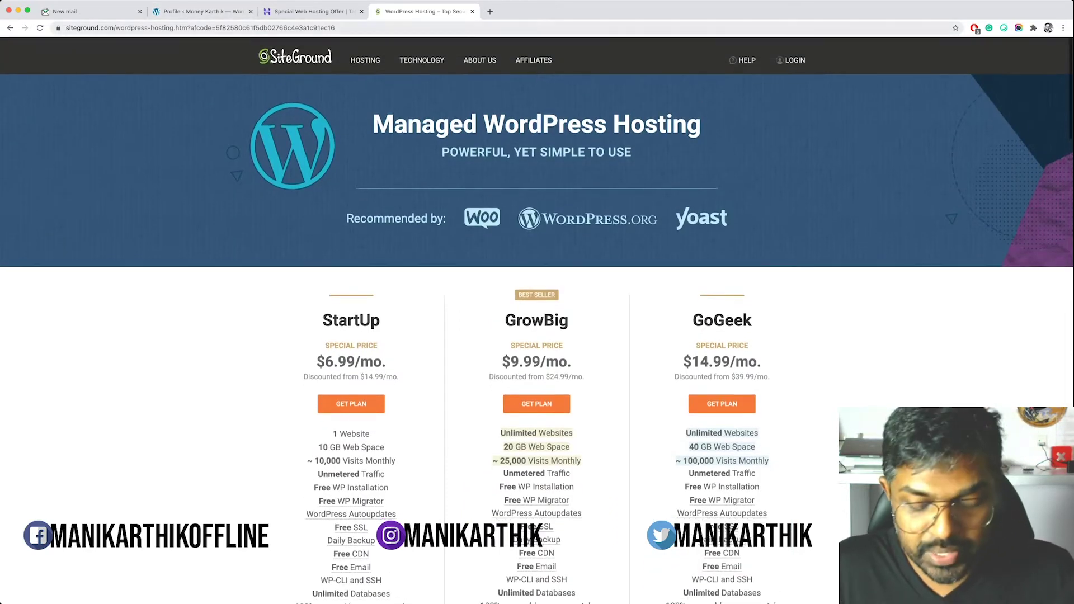
key(super+2)
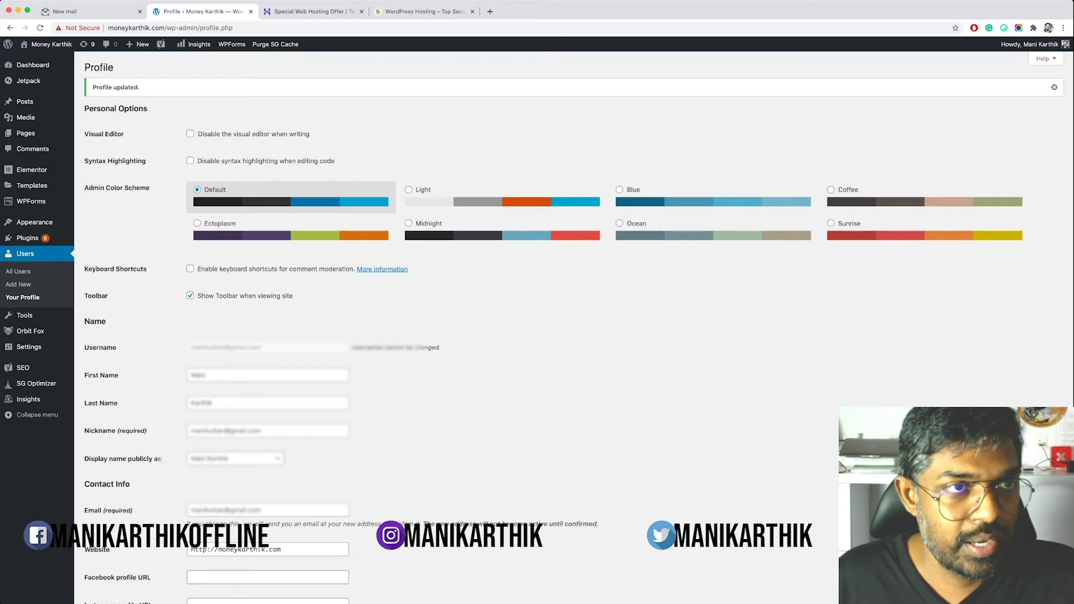
Open the WordPress admin dashboard at moneykarthik.com/wp-admin/ in a new browser tab
key(super+t)
text(moneykarthik.com/)
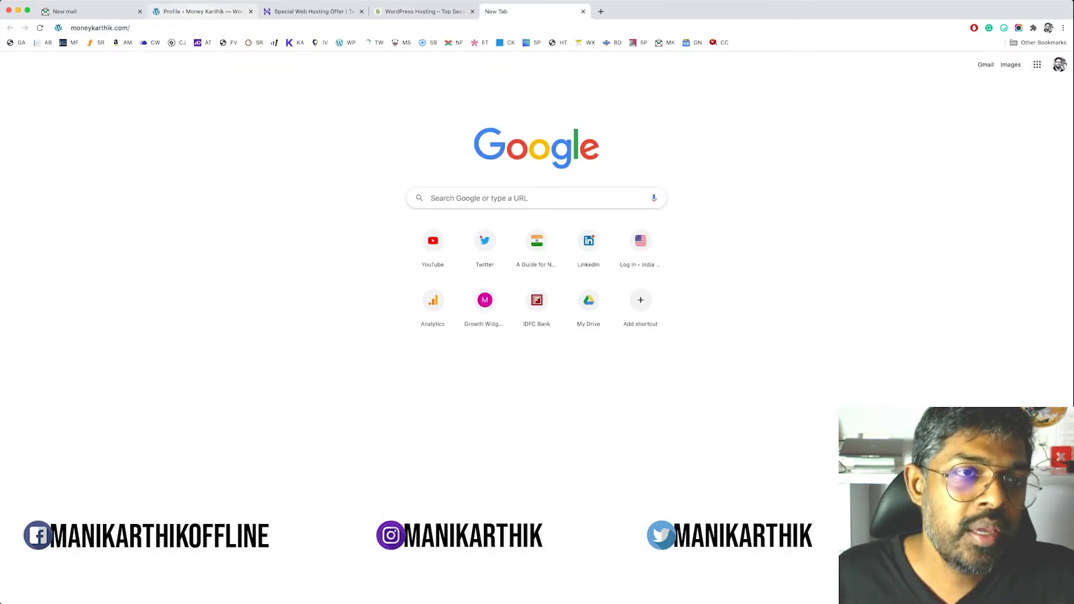
text(wp-admin/)
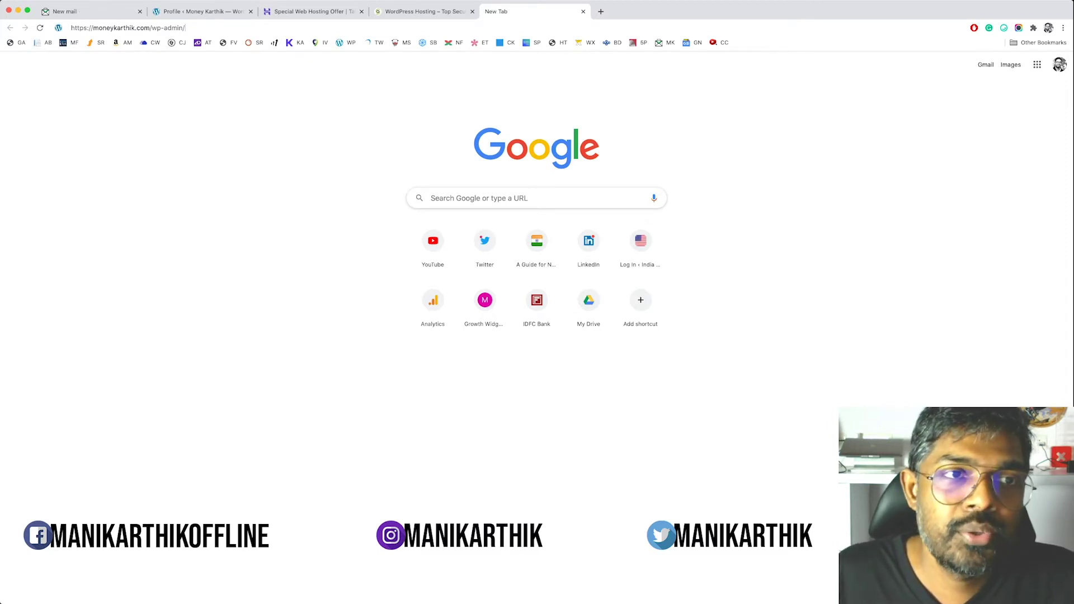
key(Return)
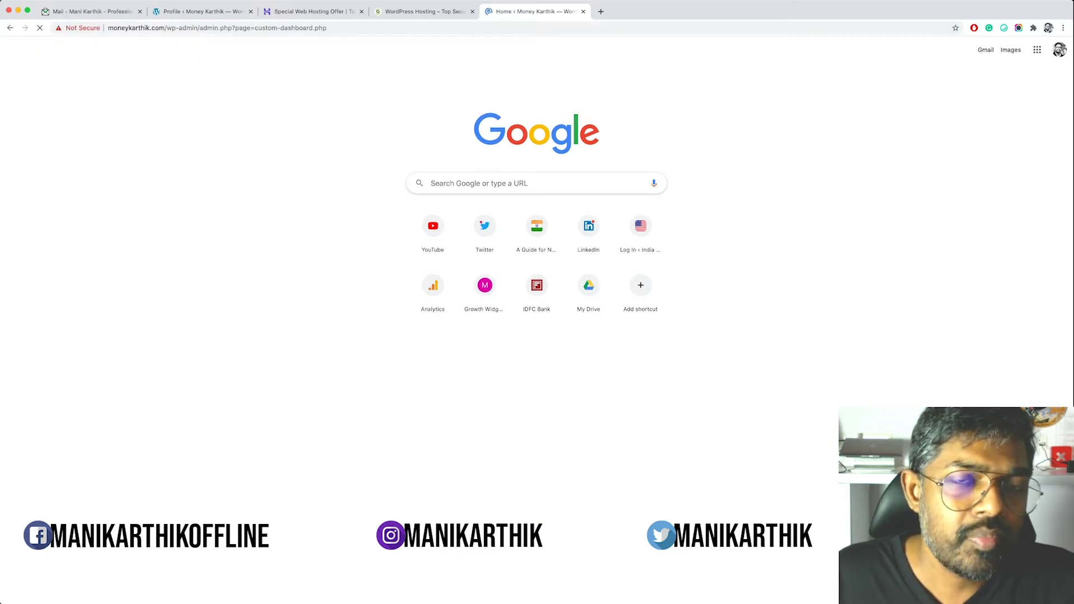
Close the WordPress profile page and open the site's General Settings with the Site Title field active
click(250, 11)
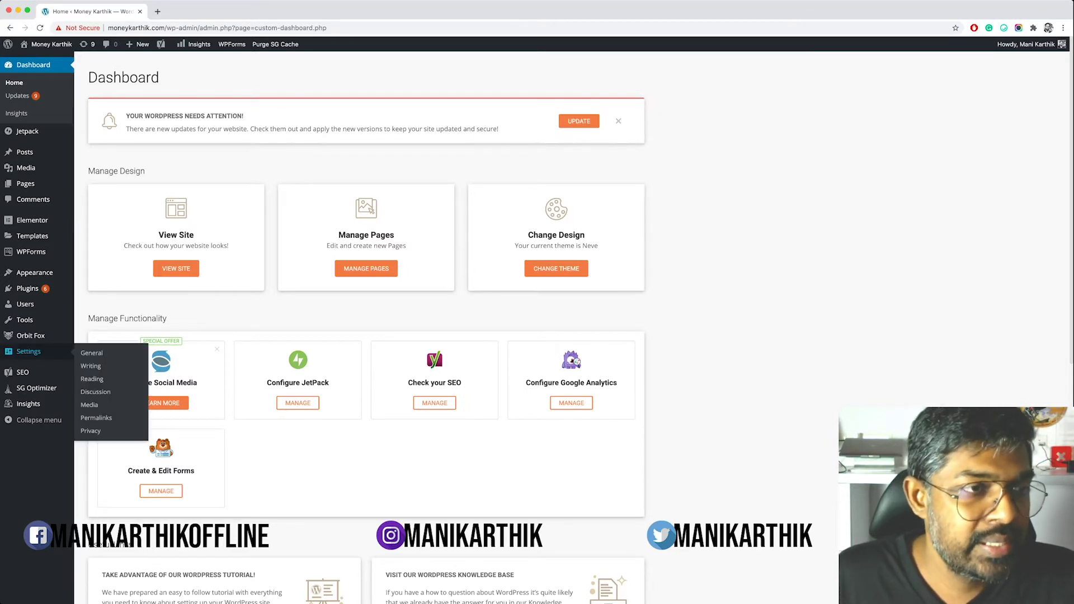
click(28, 351)
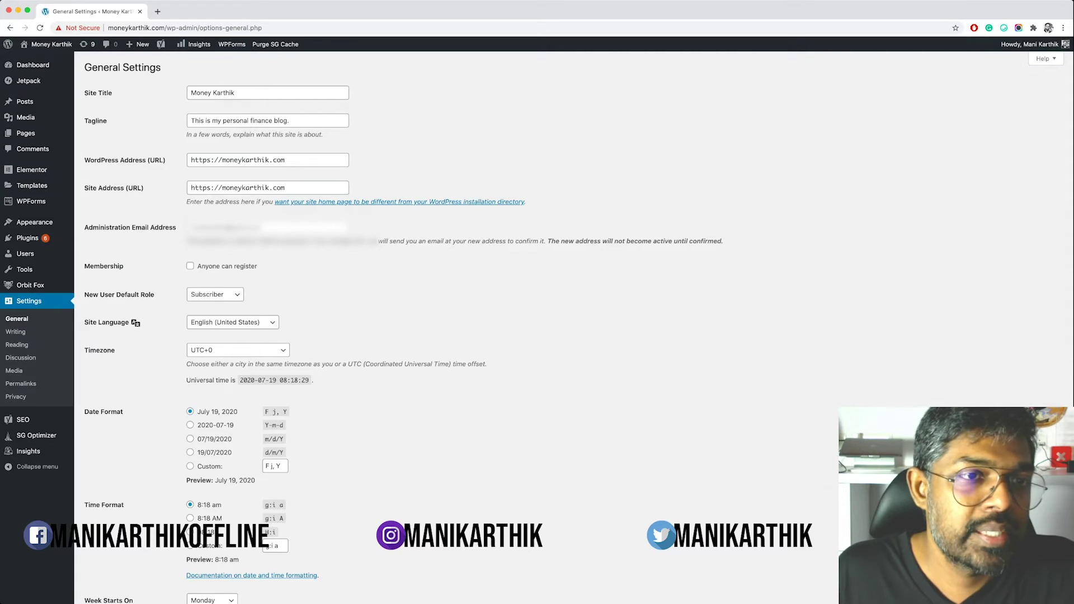
click(234, 93)
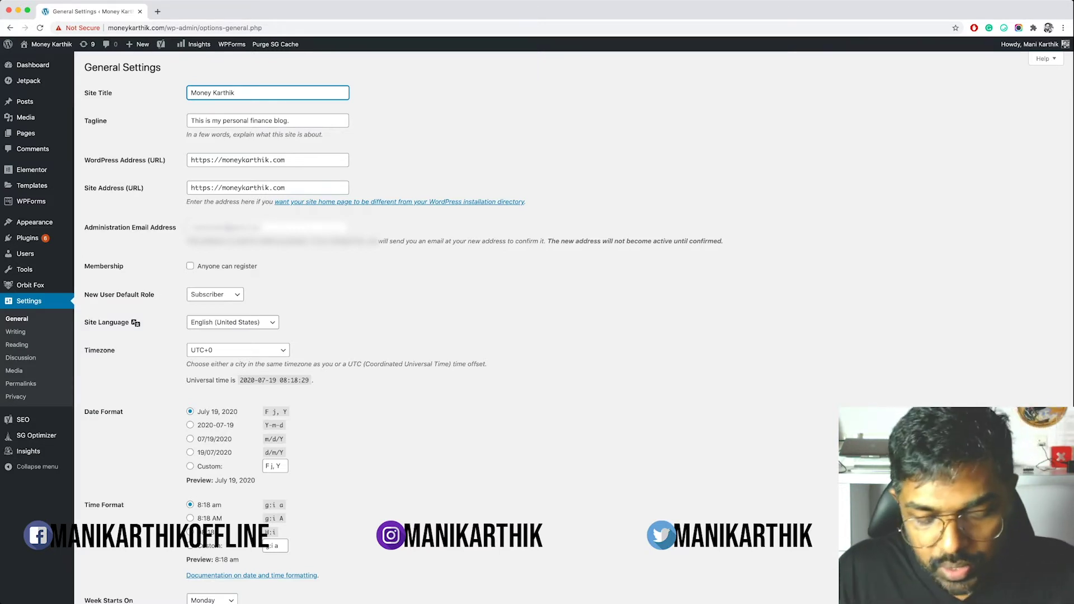
Search Google in a new browser tab for the blog owner's name and examine the title of the personal site's result
key(ctrl+t)
text(site:manikar)
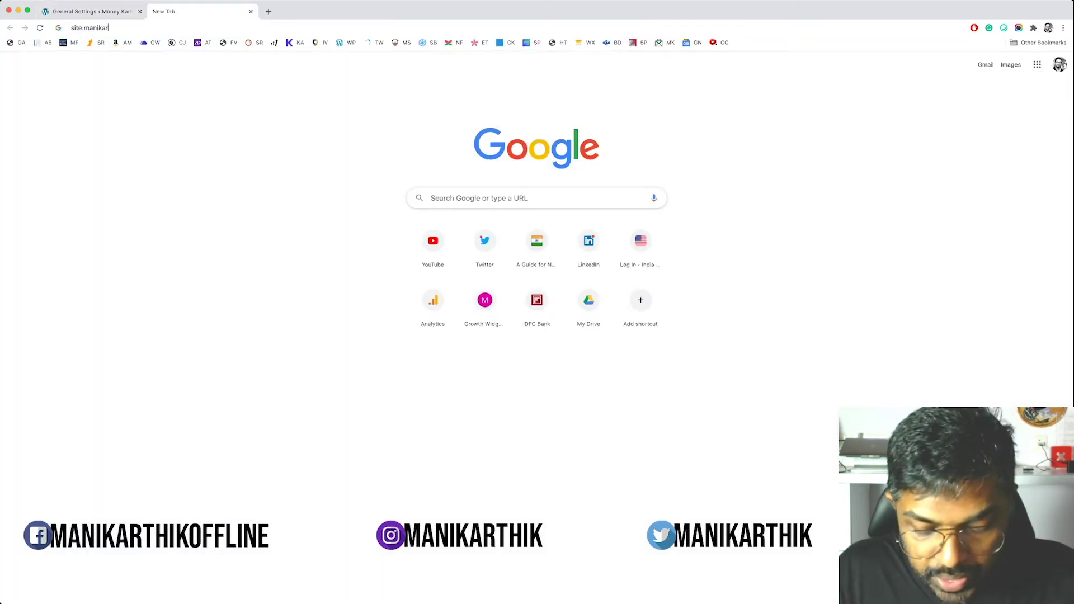
key(super+a)
text(manikarthik)
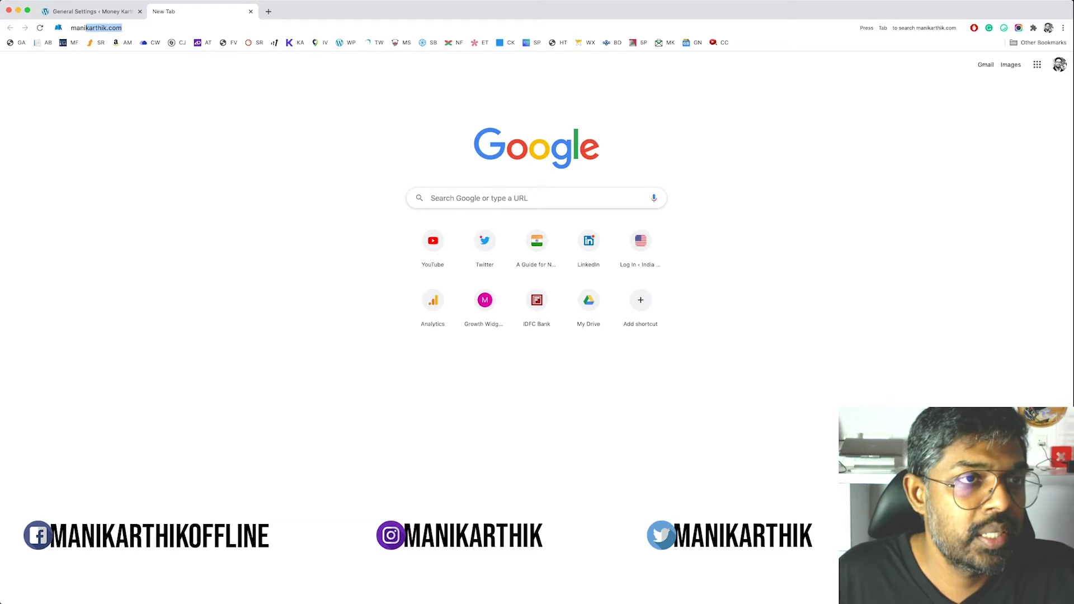
key(BackSpace)
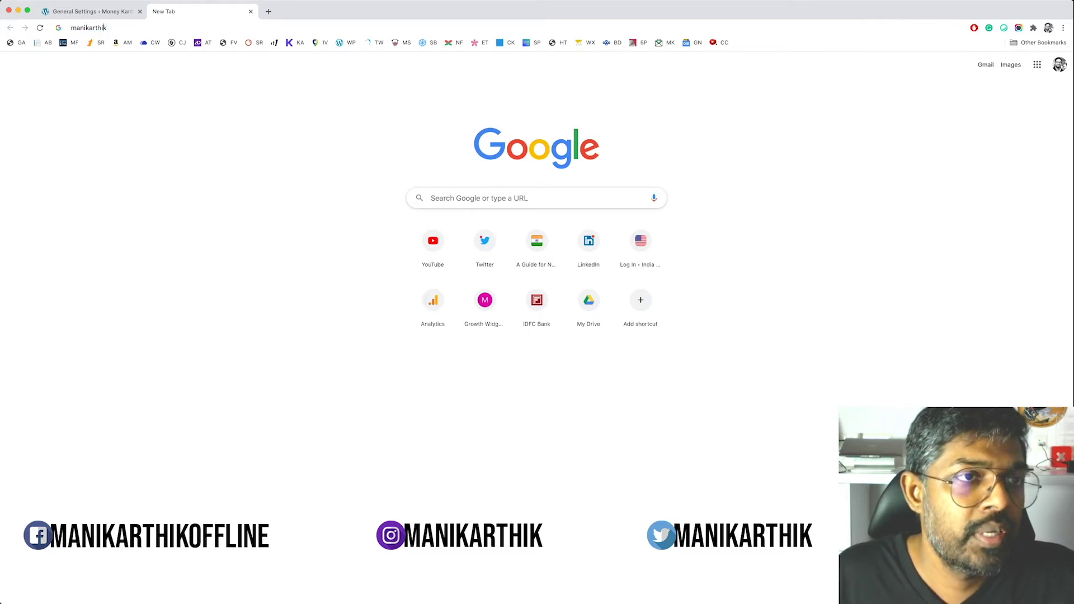
key(Return)
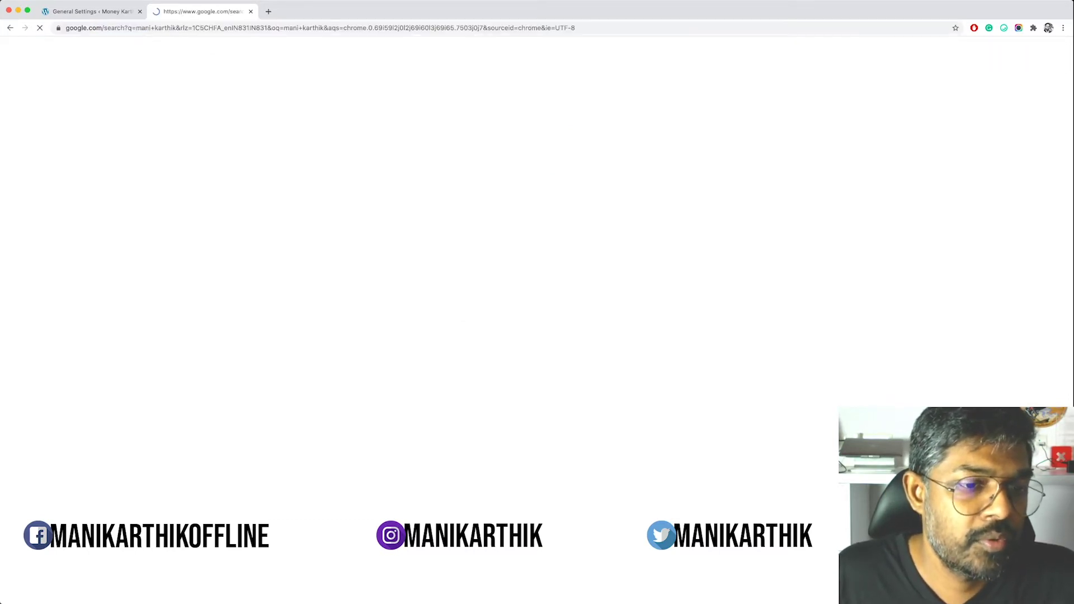
scroll(235, 336, down, 3)
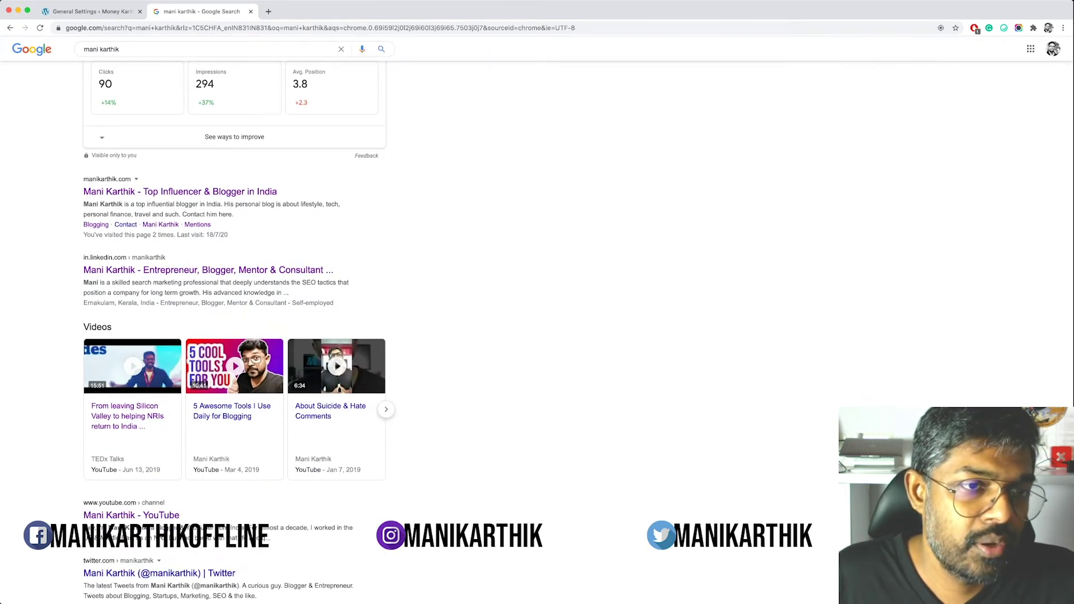
mouse_move(84, 192)
mouse_down()
mouse_move(277, 191)
mouse_move(84, 191)
mouse_up()
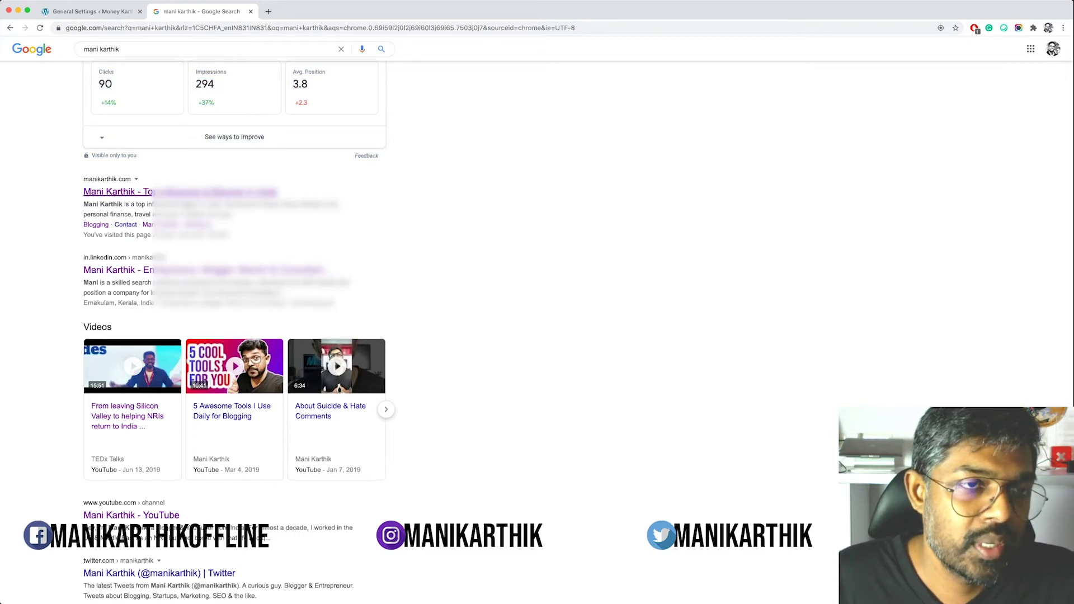
Compare the General Settings page with the search result, view the personal site's homepage, and return to General Settings
key(super+1)
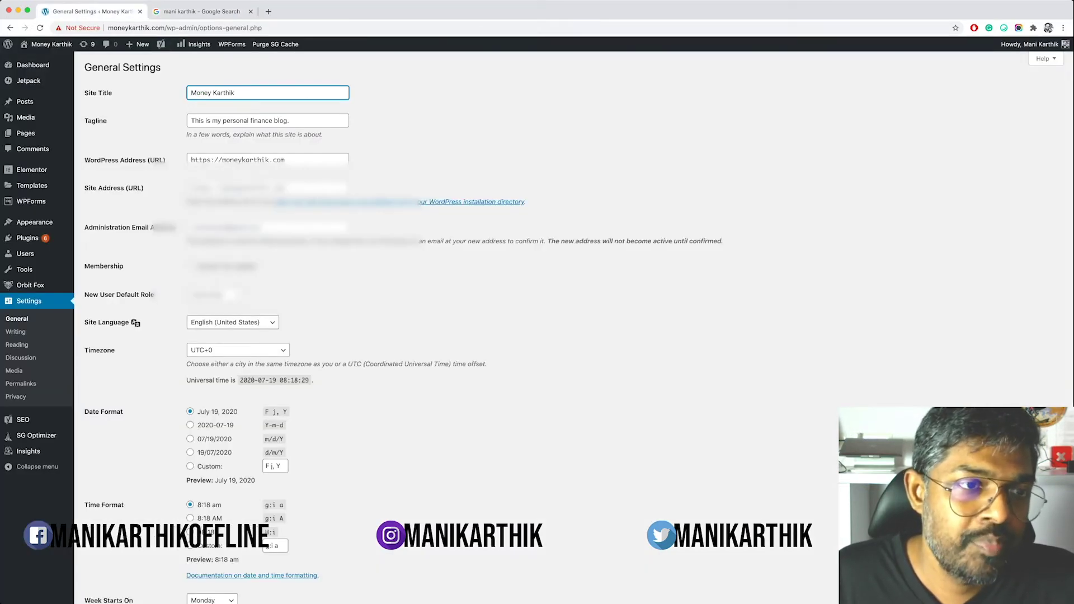
key(super+2)
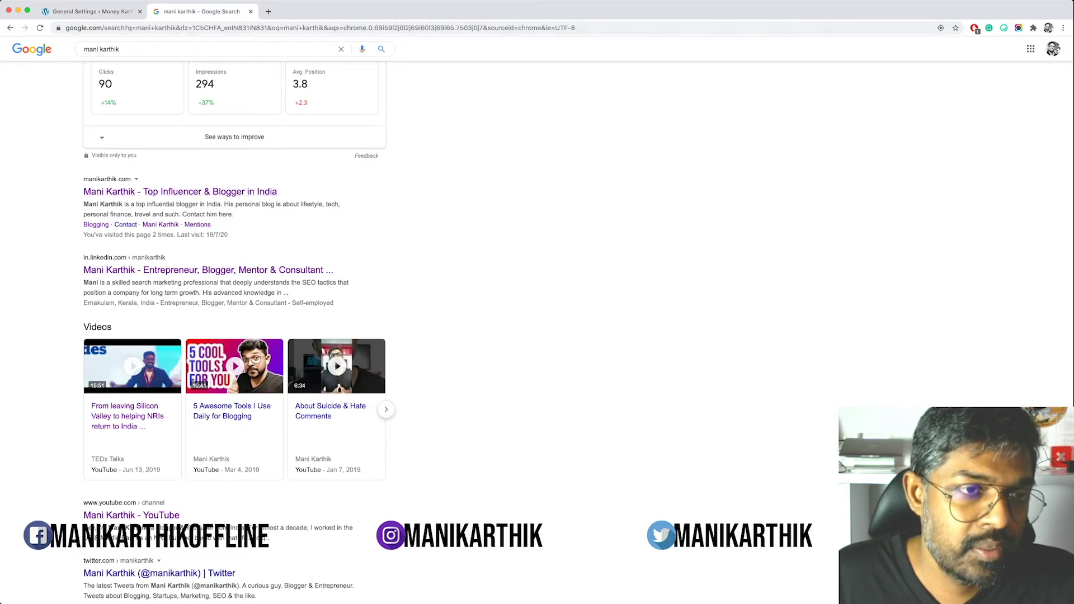
click(180, 192)
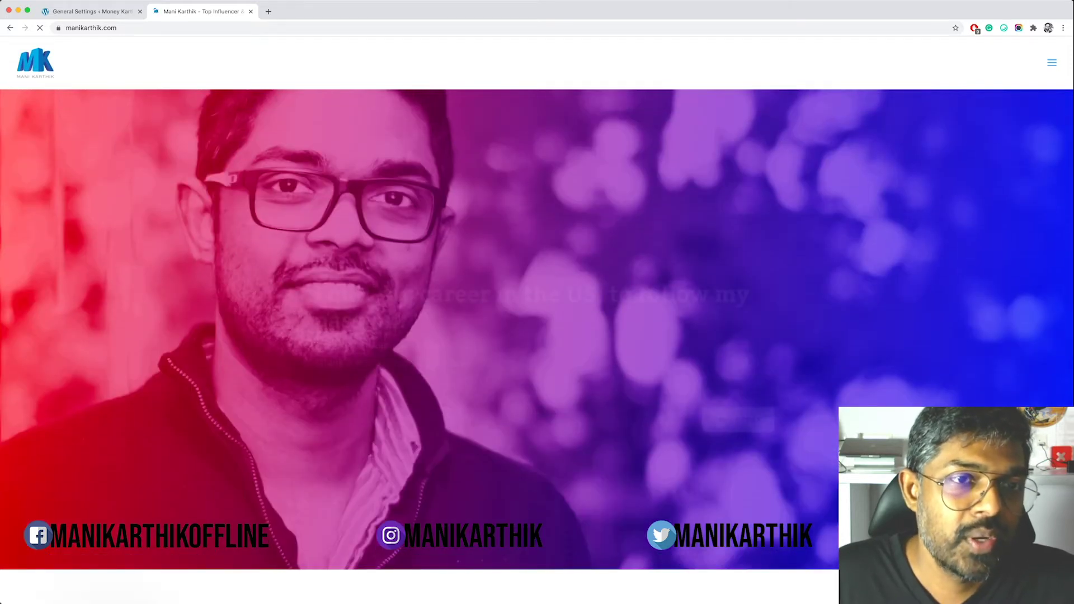
key(super+1)
key(Tab)
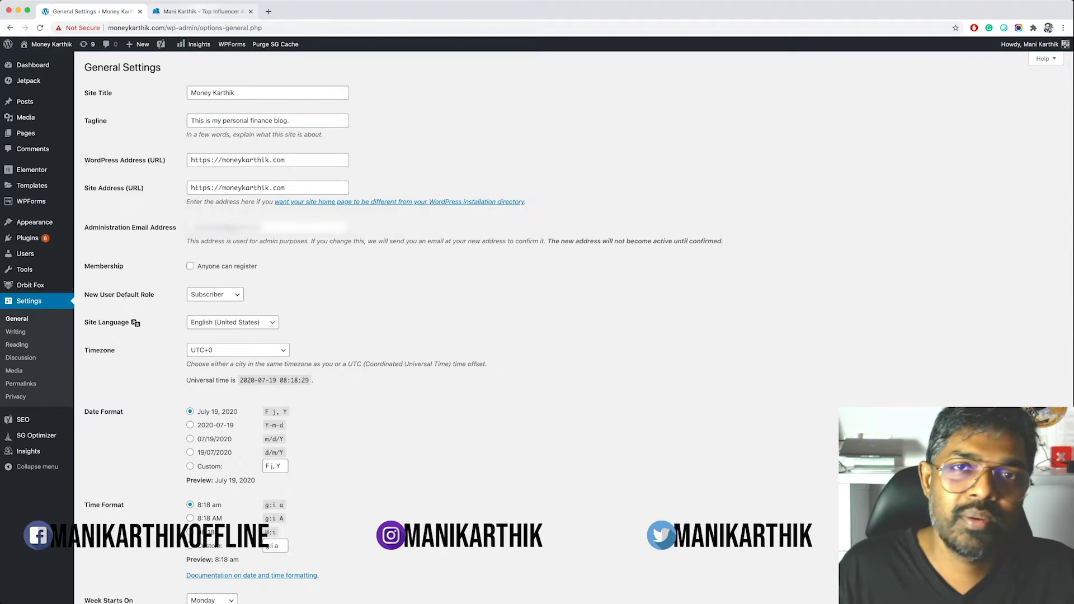
key(super+2)
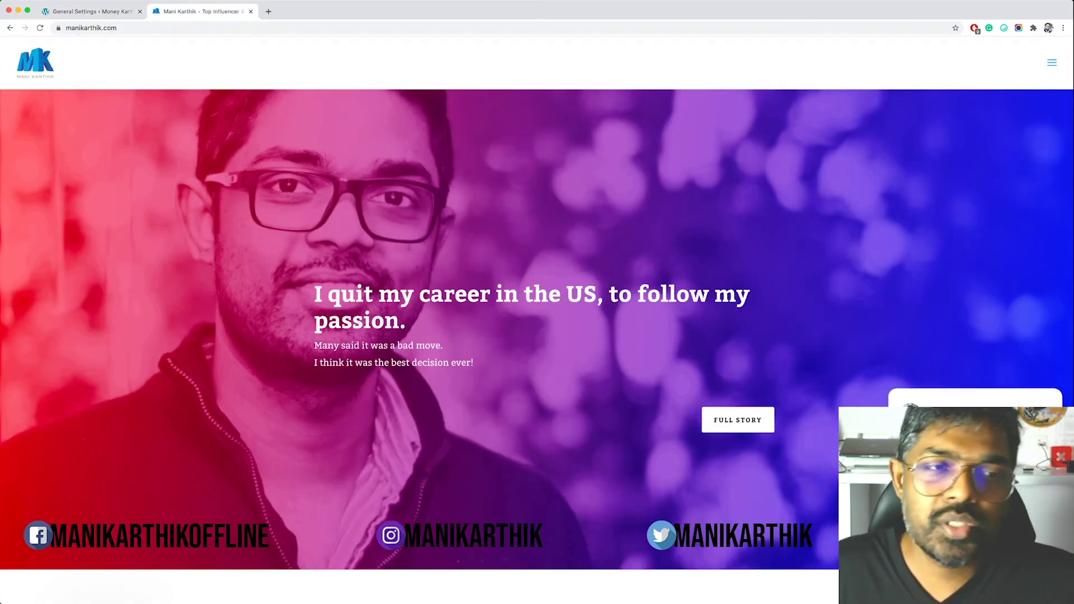
key(super+1)
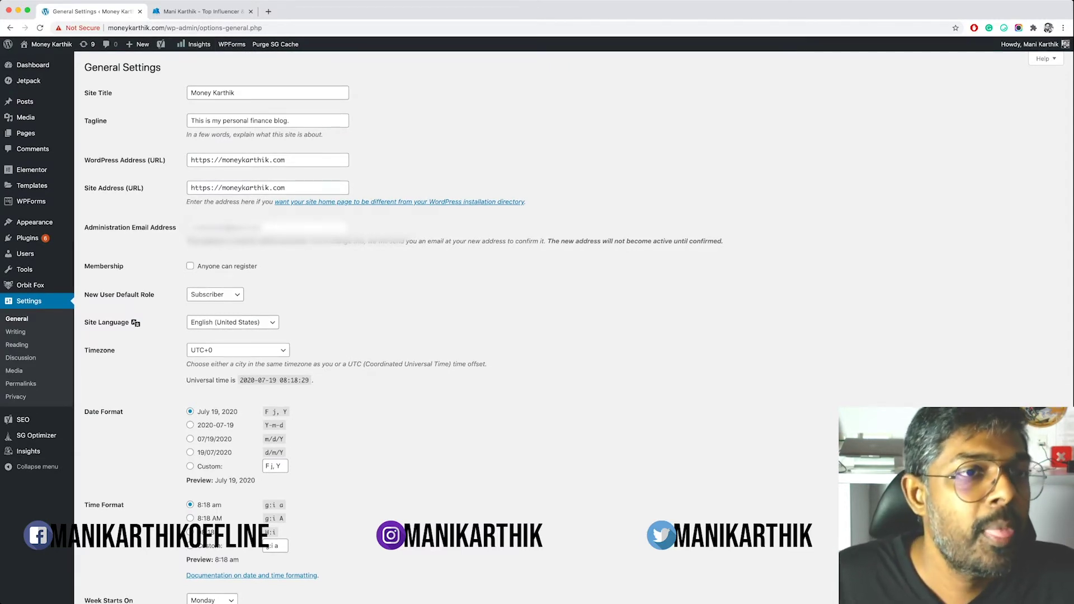
Compare the Site Title and Tagline fields with the personal site's title in the Google results, ending back on General Settings
click(234, 93)
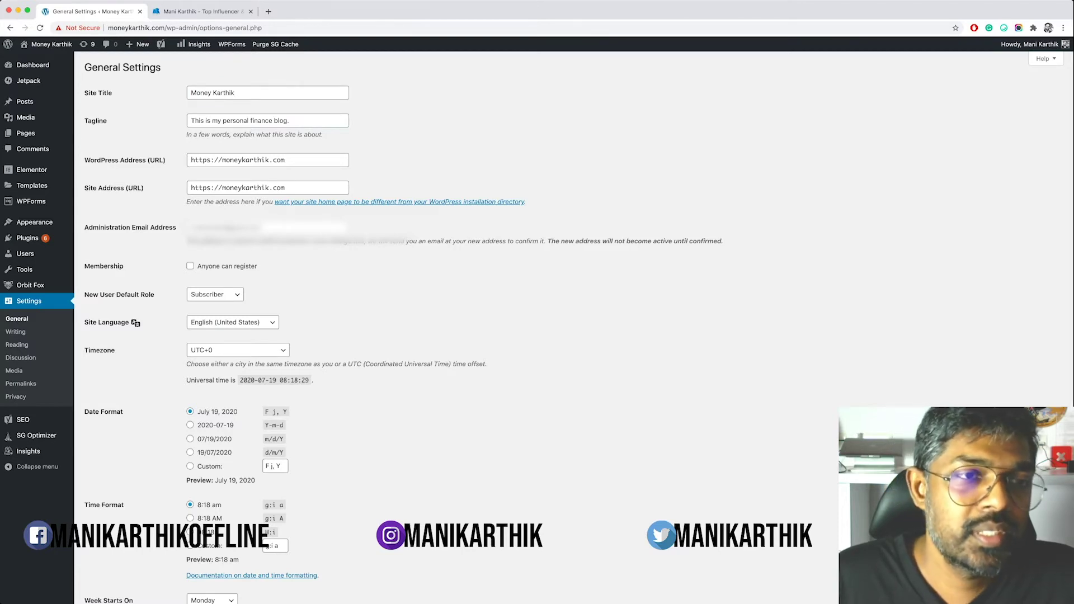
click(289, 121)
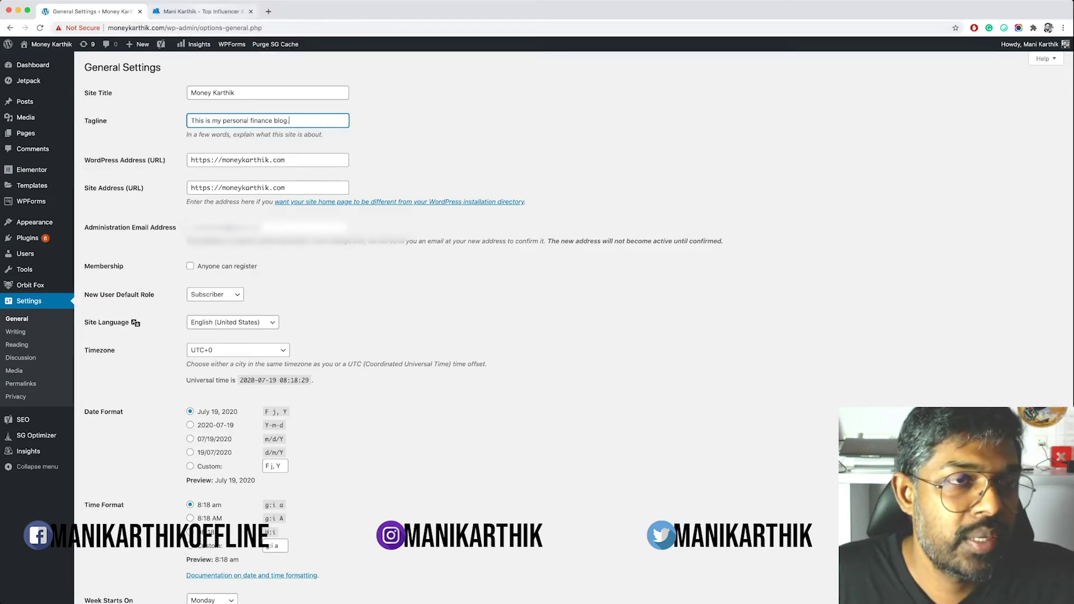
click(201, 11)
key(super+bracketleft)
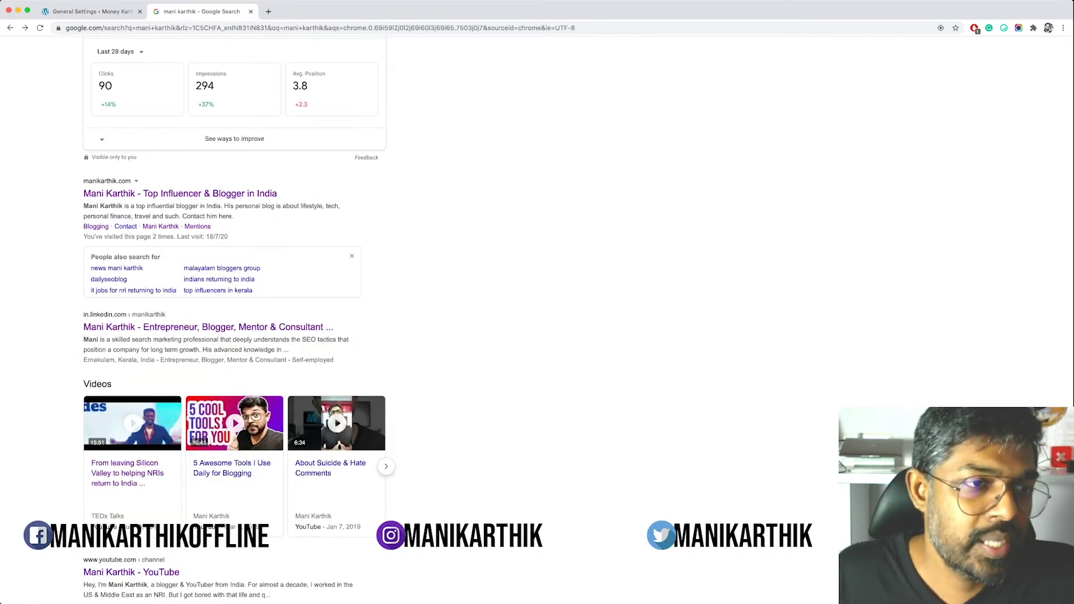
mouse_move(95, 67)
mouse_down()
mouse_move(152, 194)
mouse_move(277, 193)
mouse_move(210, 216)
mouse_move(84, 206)
mouse_move(98, 51)
mouse_up()
click(277, 193)
click(98, 52)
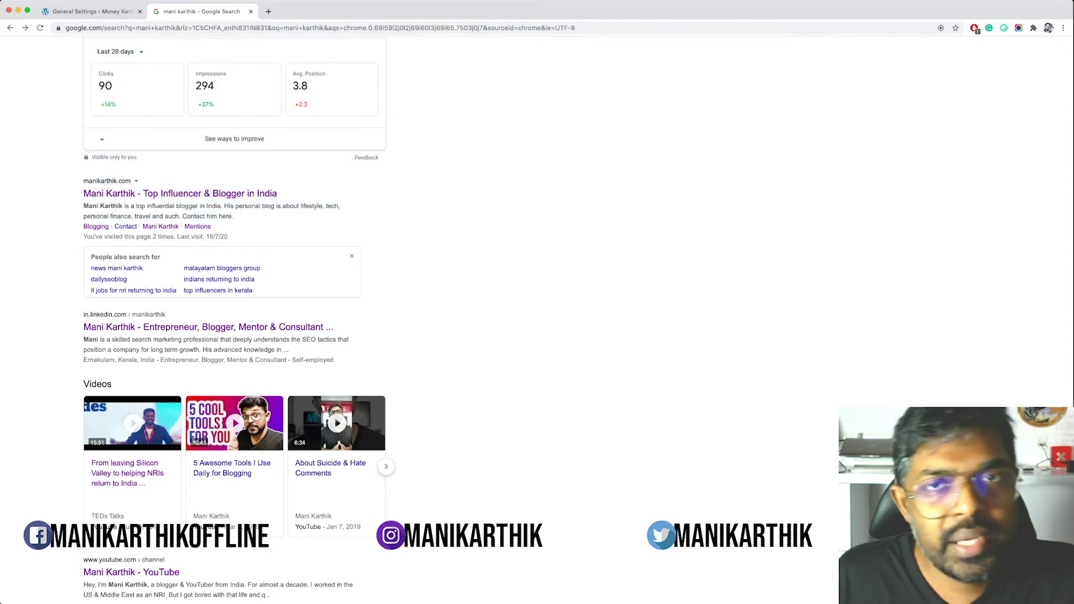
click(89, 12)
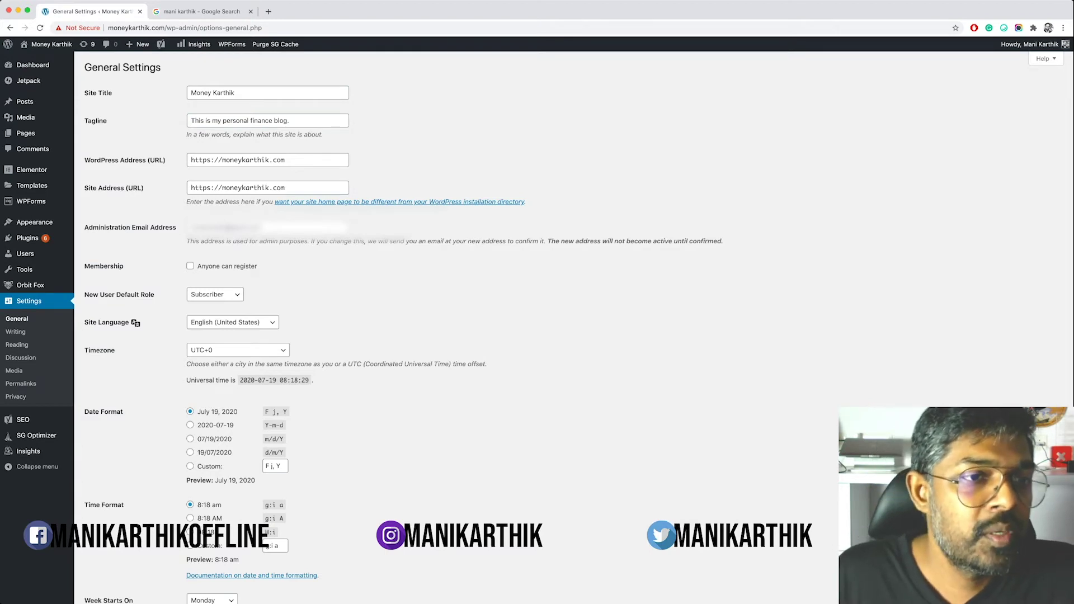
Review the Membership and Site Language options in General Settings
key(Tab)
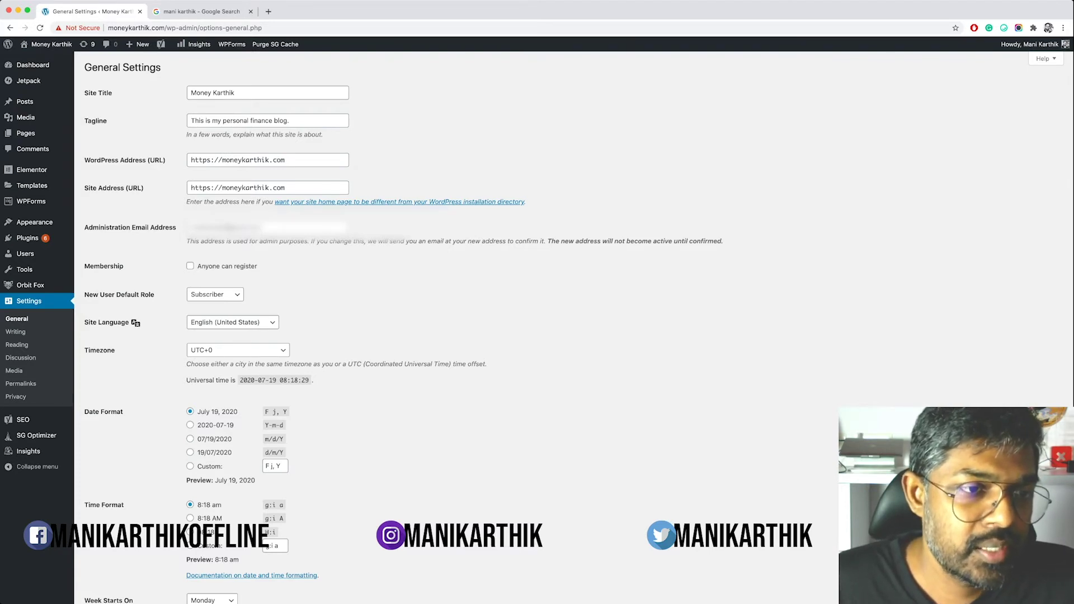
scroll(559, 324, down, 3)
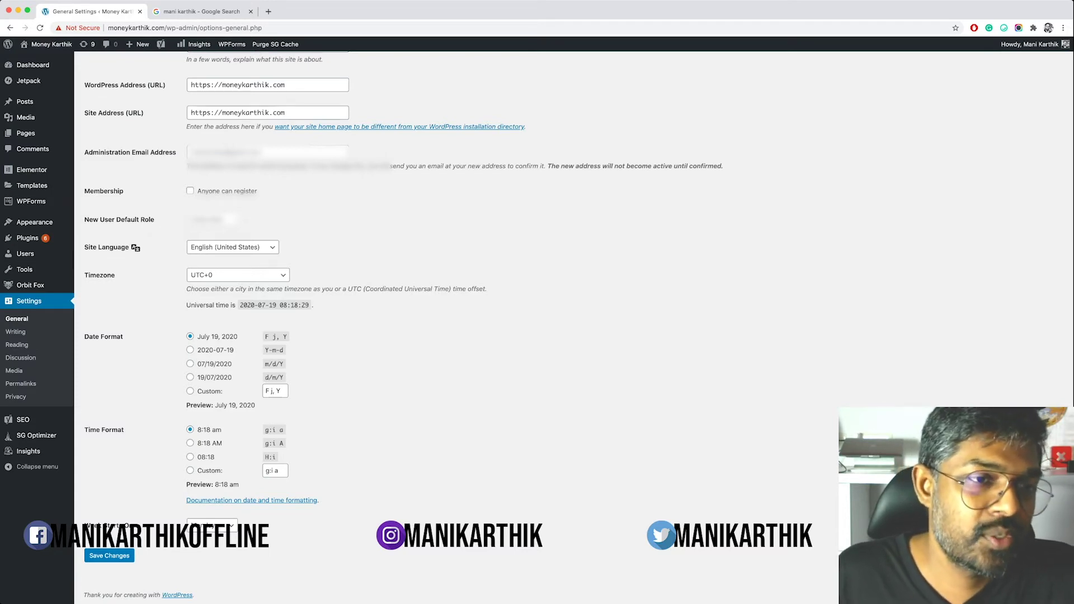
click(190, 191)
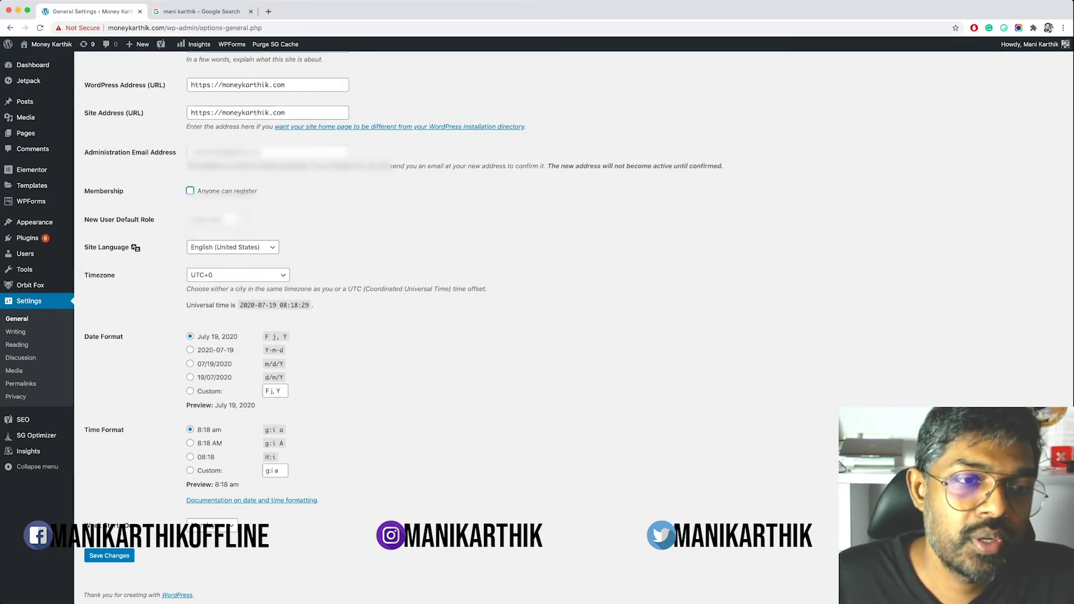
key(Tab)
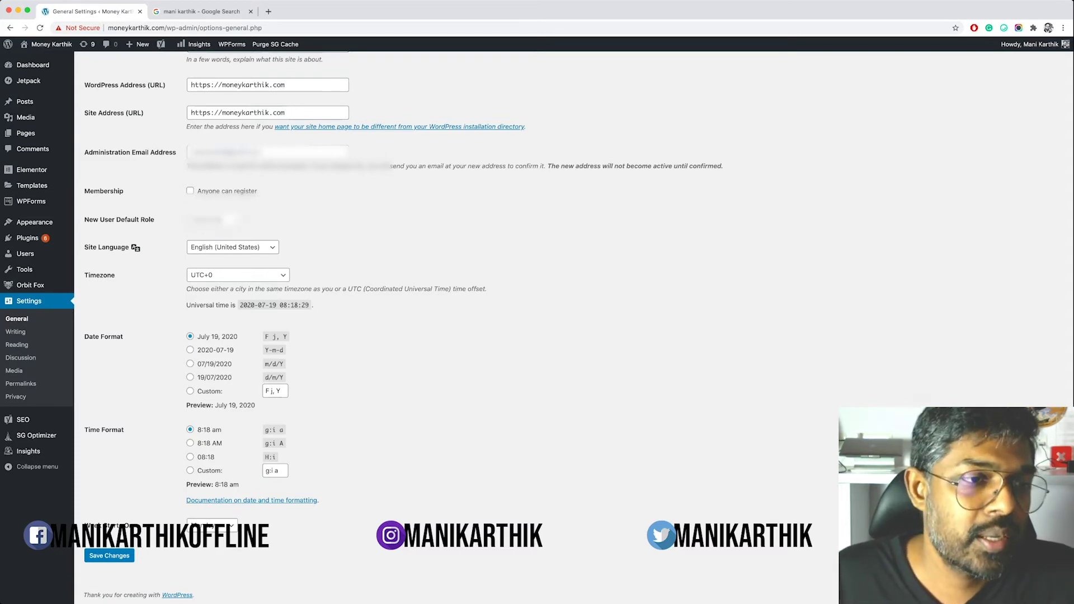
click(233, 246)
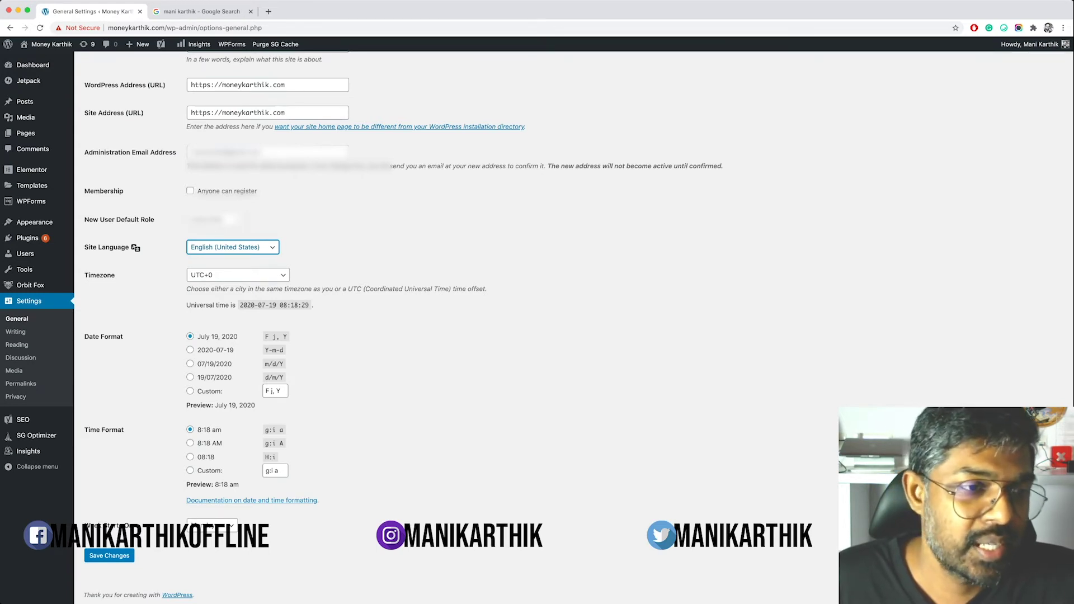
Set the site's timezone to Kolkata and save the general settings
click(237, 274)
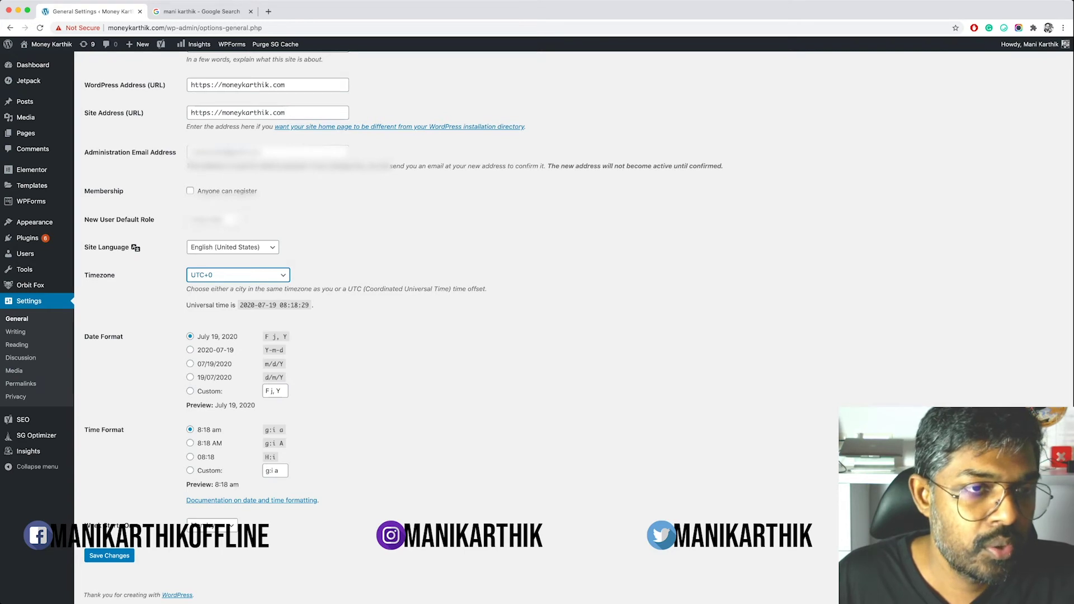
text(kol)
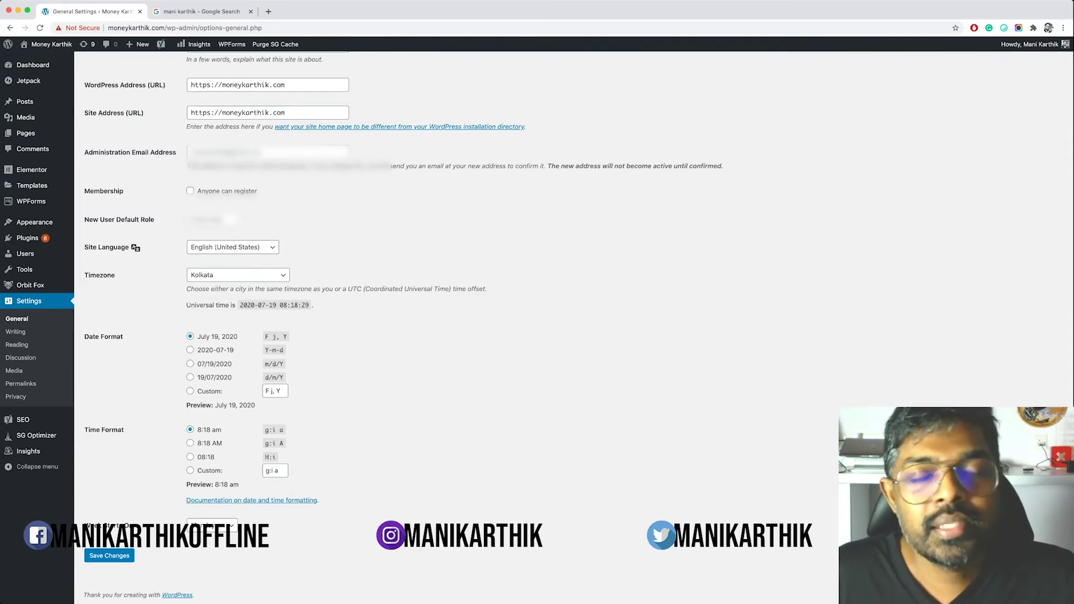
click(109, 555)
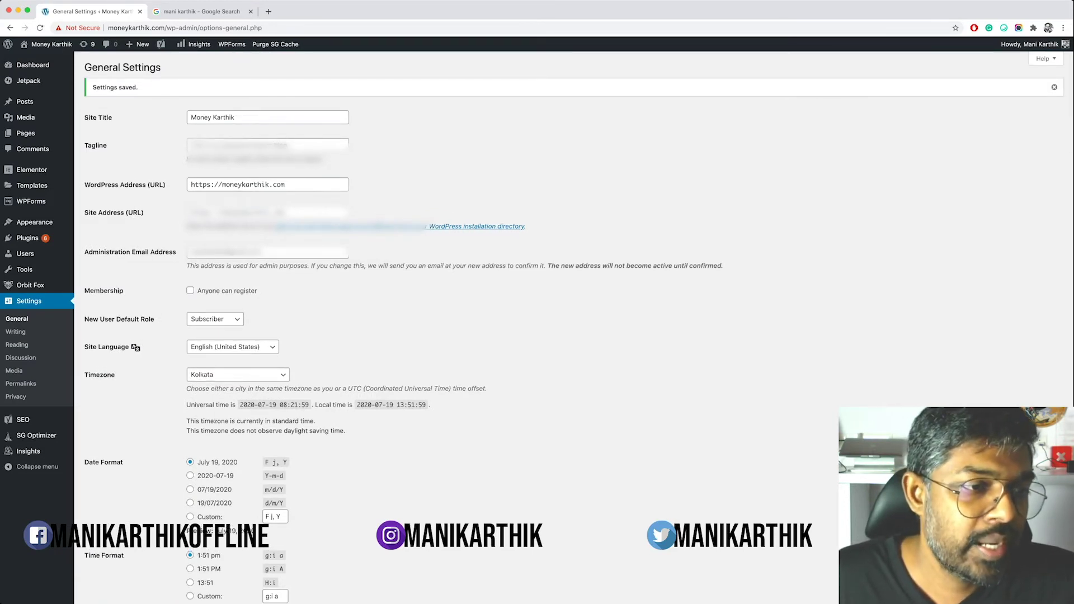
Open the Writing settings and examine the Default Post Category and Default Post Format options
click(15, 331)
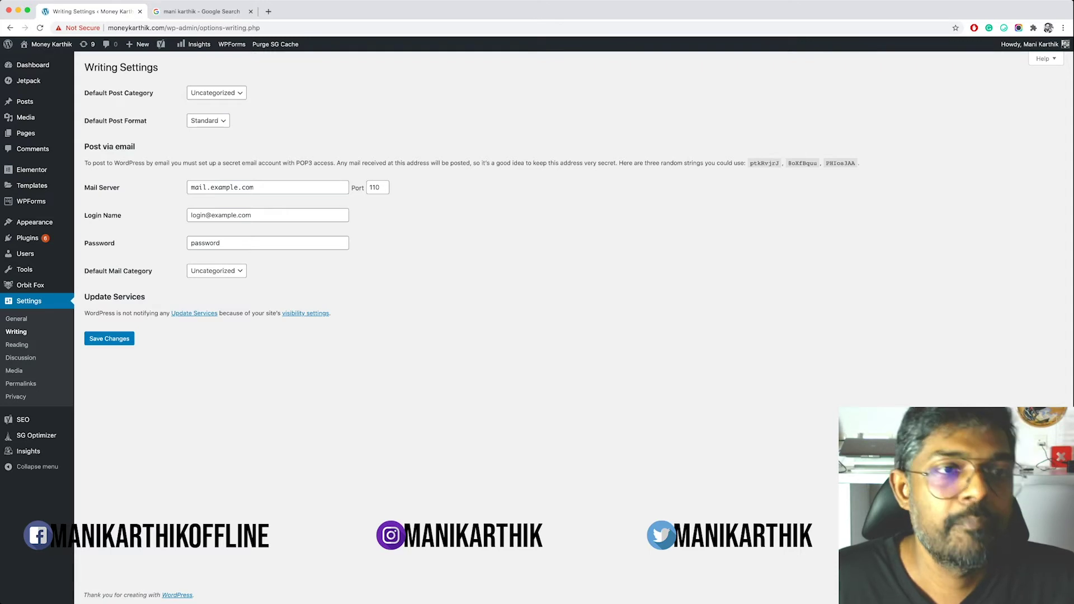
click(217, 92)
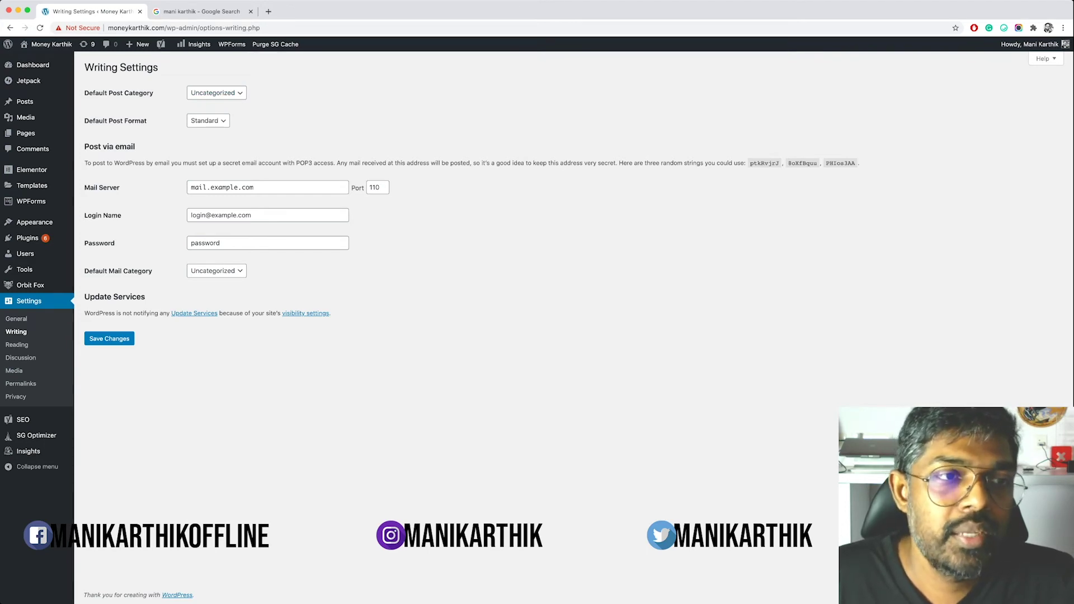
click(208, 120)
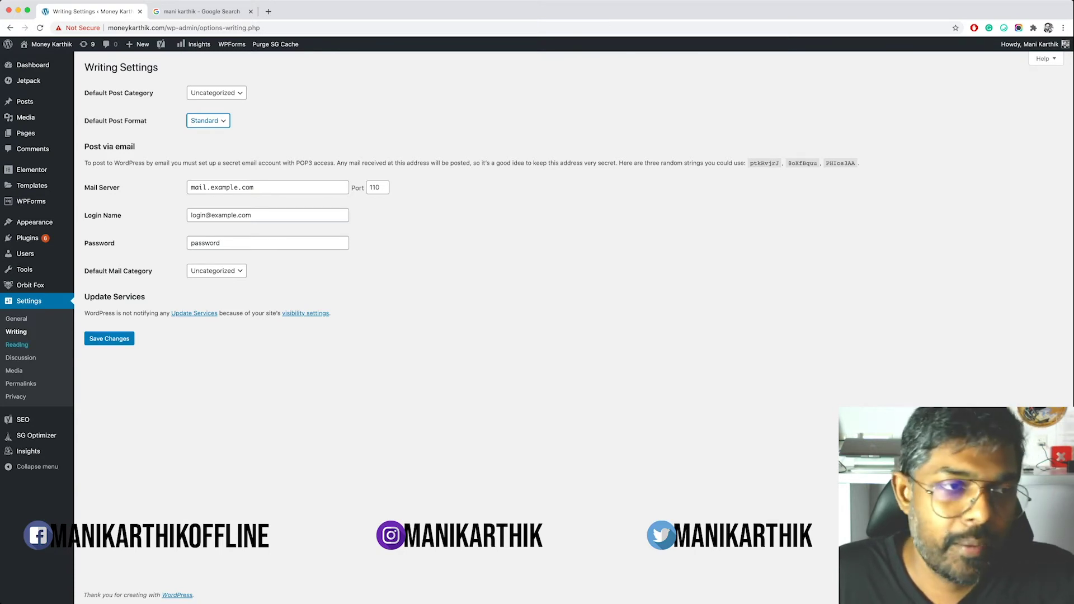
Open the Reading settings and examine the static homepage selection and the Search Engine Visibility option
click(17, 344)
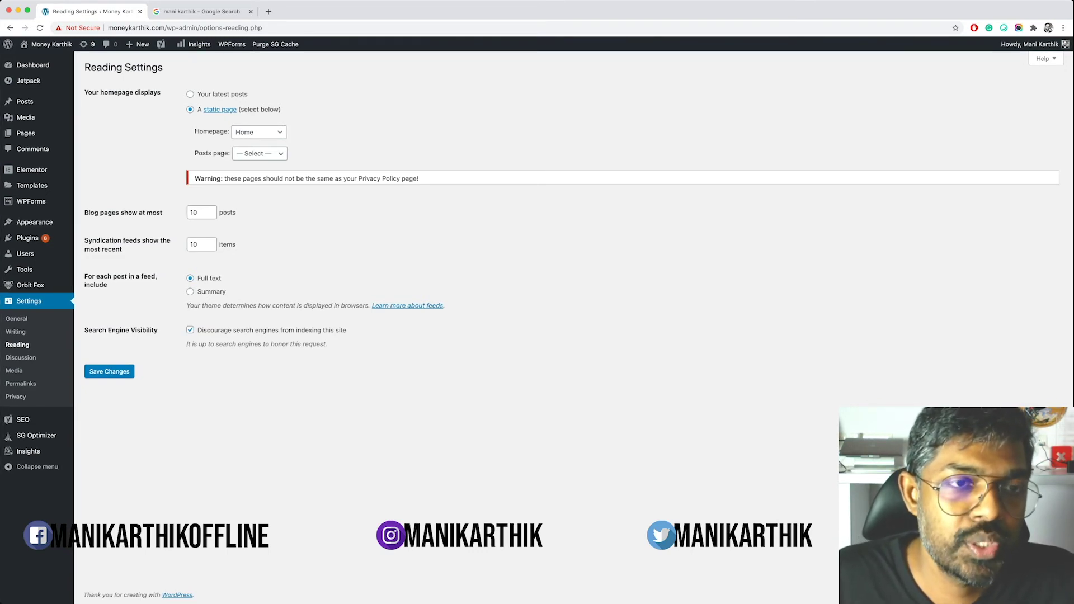
click(258, 132)
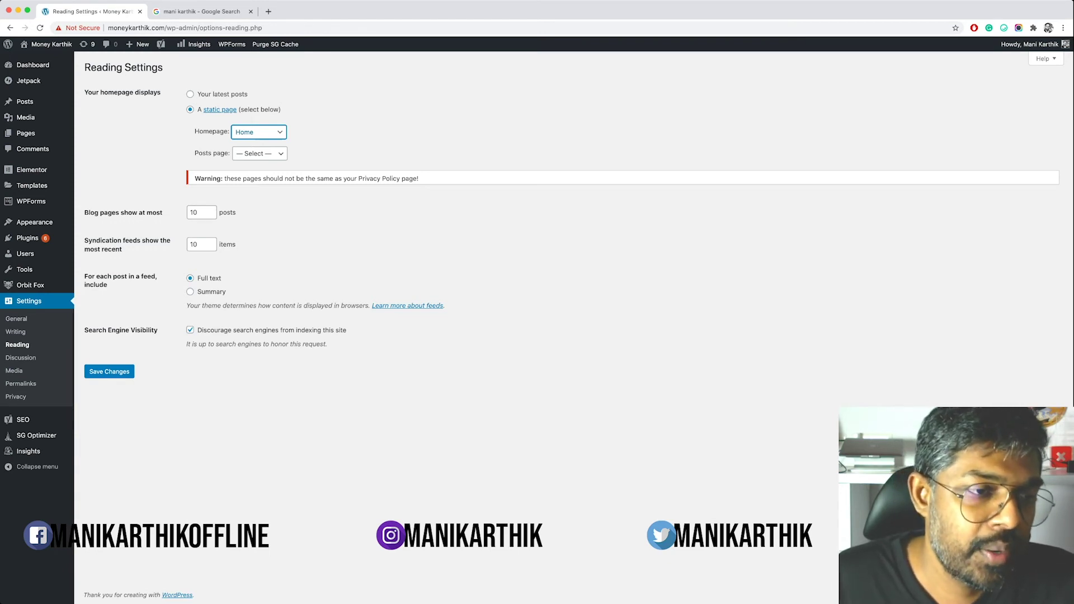
drag(84, 330, 151, 330)
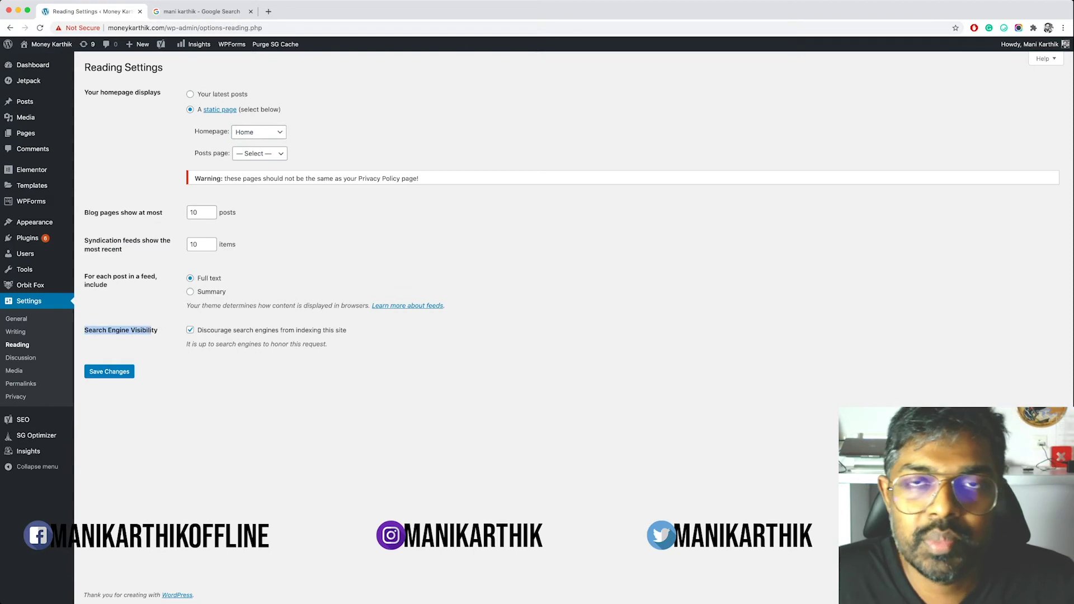
click(151, 330)
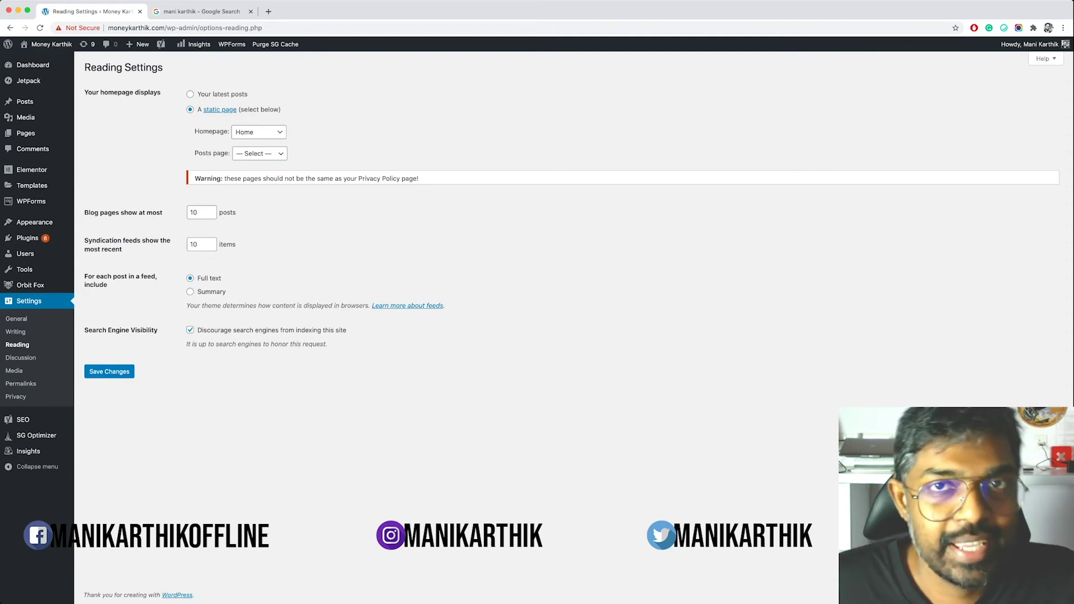
click(190, 330)
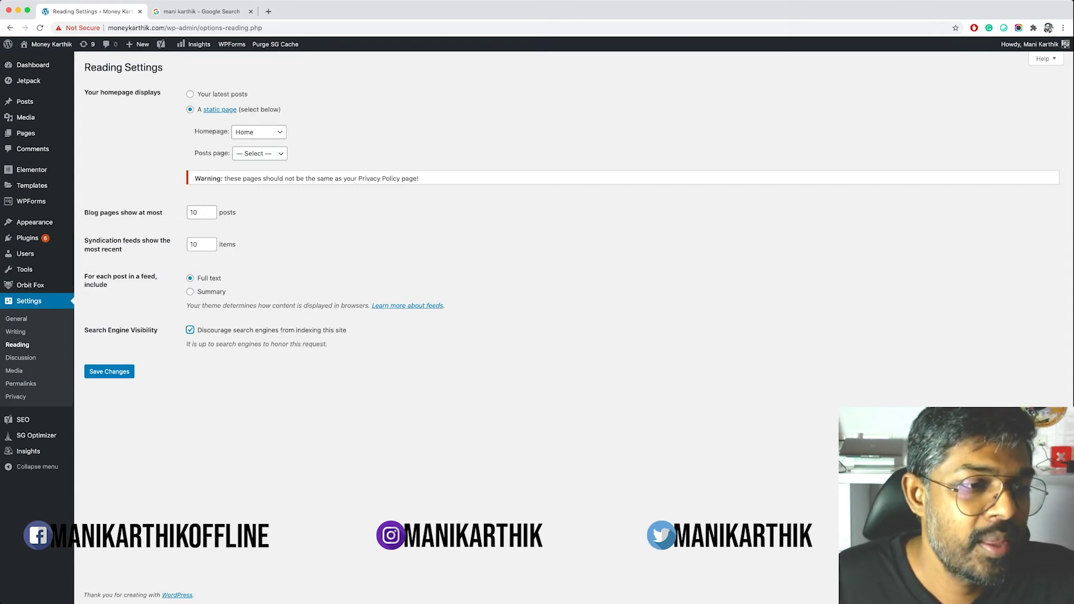
Open the Discussion settings and disallow people from submitting comments on new posts
click(21, 357)
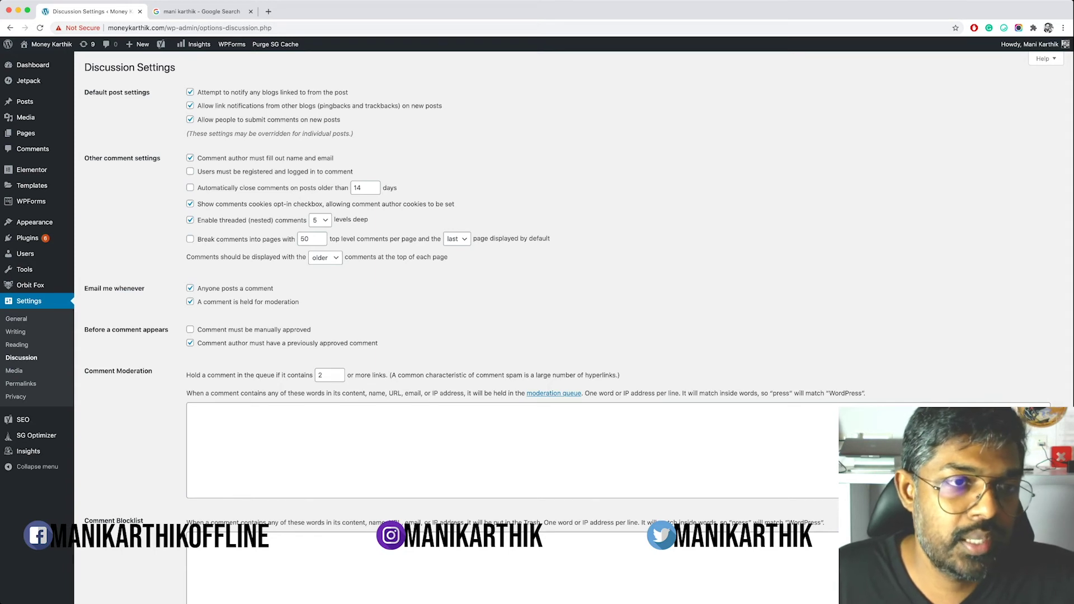
scroll(559, 279, down, 1)
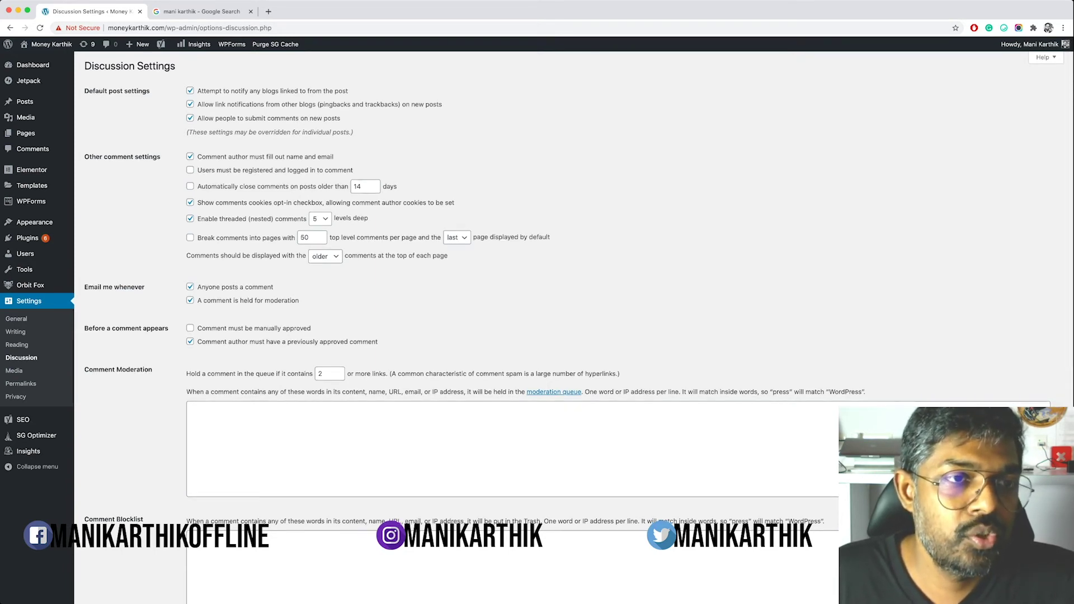
click(190, 118)
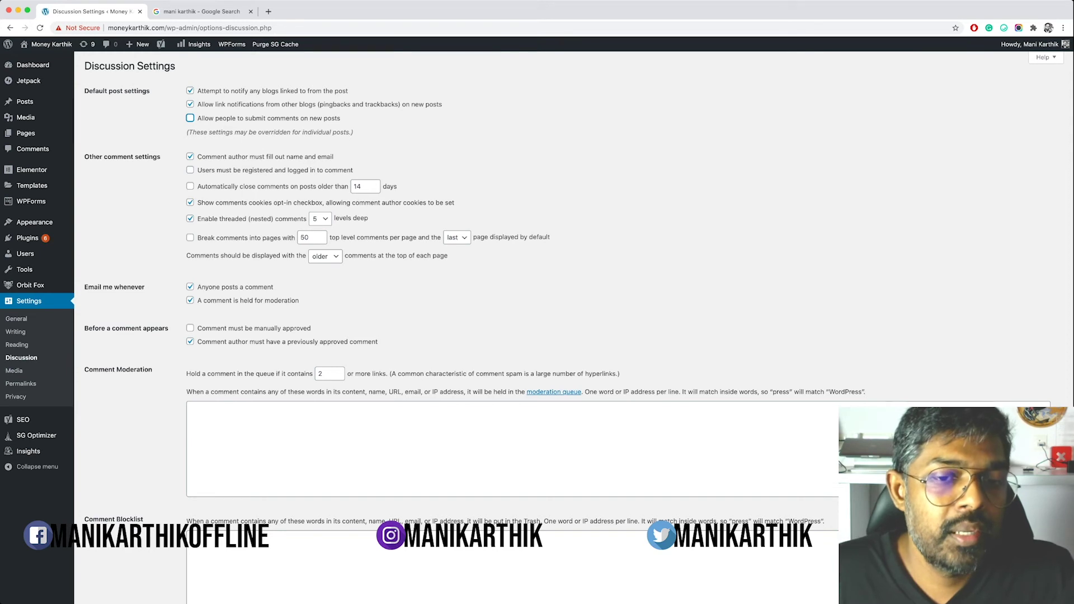
scroll(560, 324, down, 10)
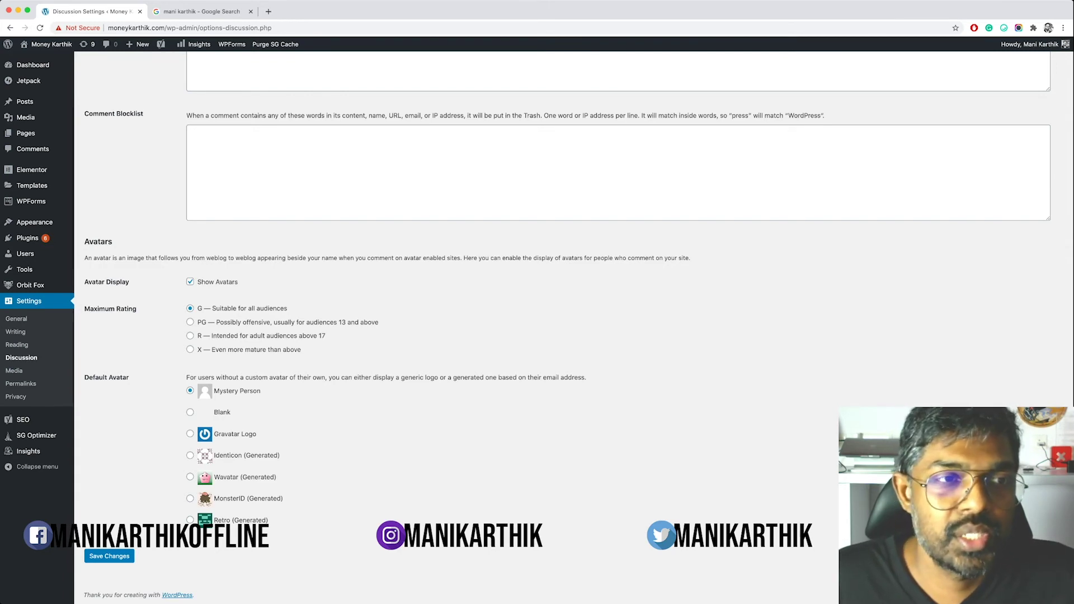
scroll(559, 280, up, 10)
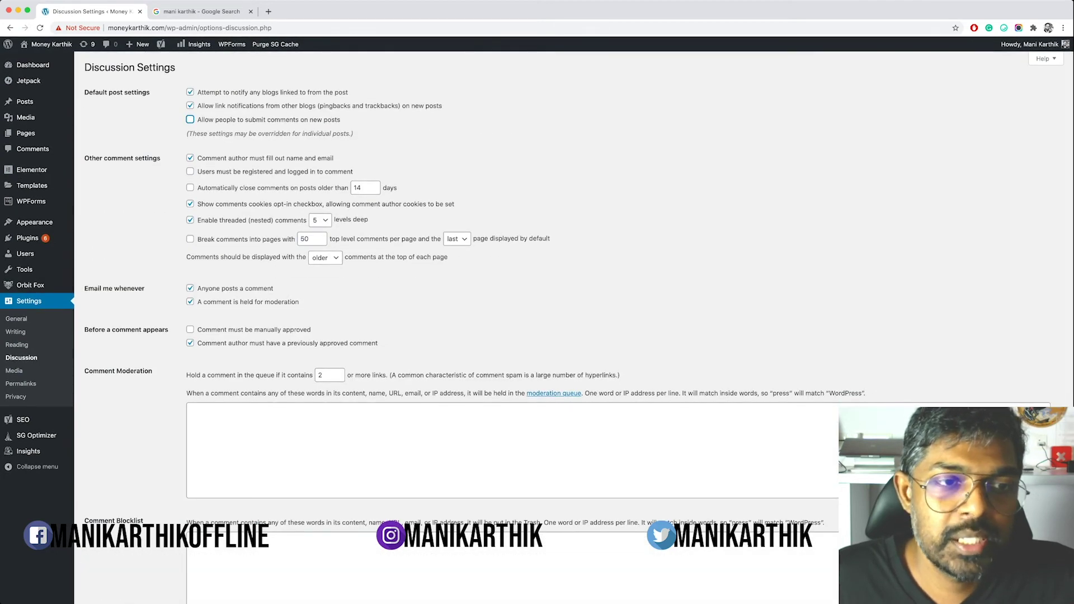
Require comments to be manually approved before they appear, and save the discussion settings
scroll(559, 279, down, 4)
click(191, 219)
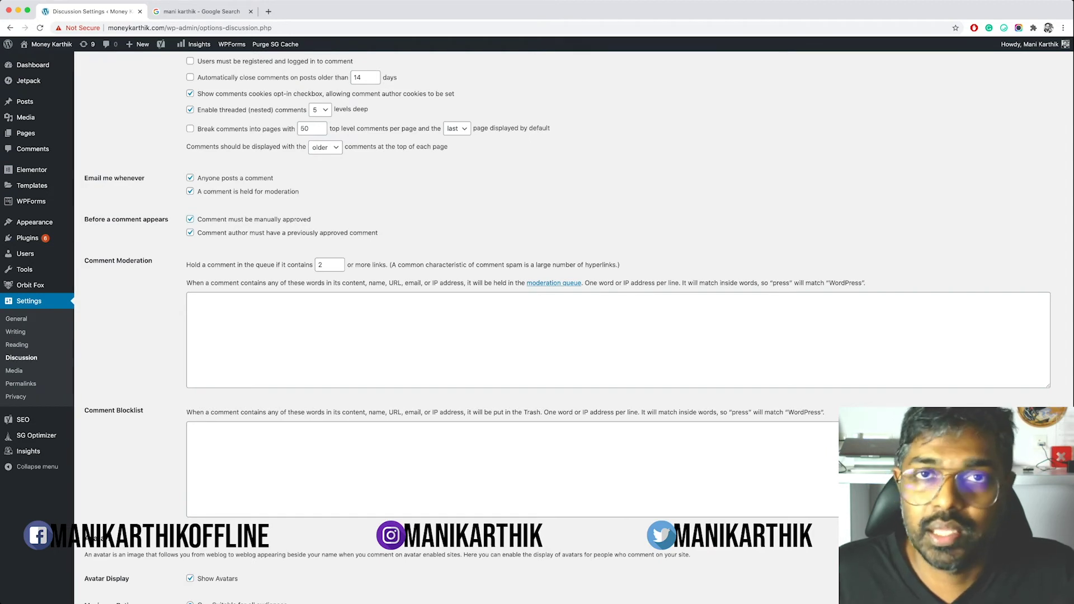
triple_click(101, 219)
click(101, 220)
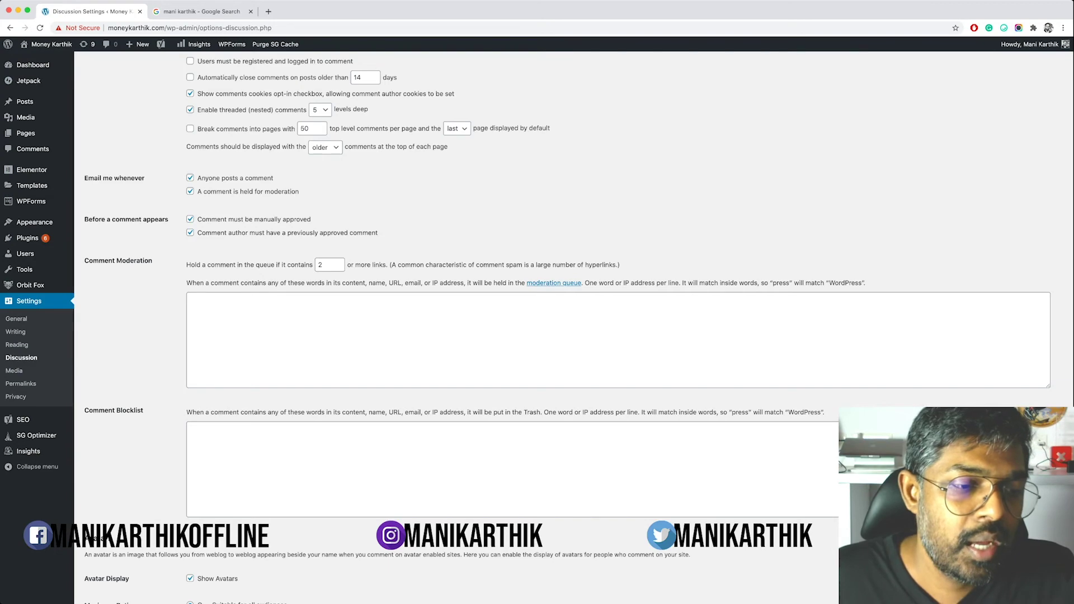
scroll(559, 335, down, 10)
click(109, 556)
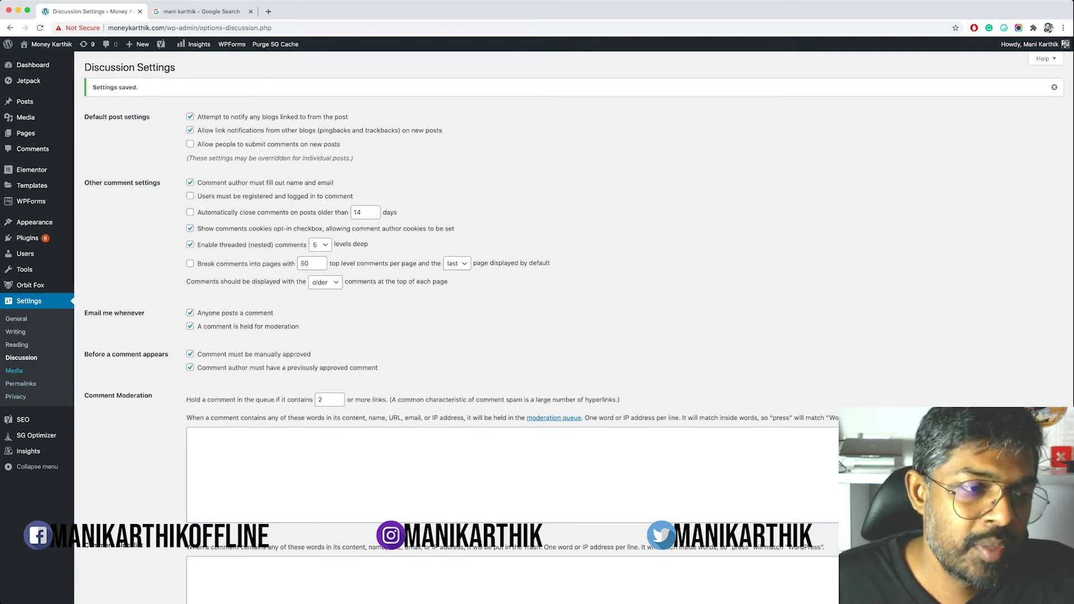
Open the Permalink settings and examine the sample URL of the Plain structure
click(21, 384)
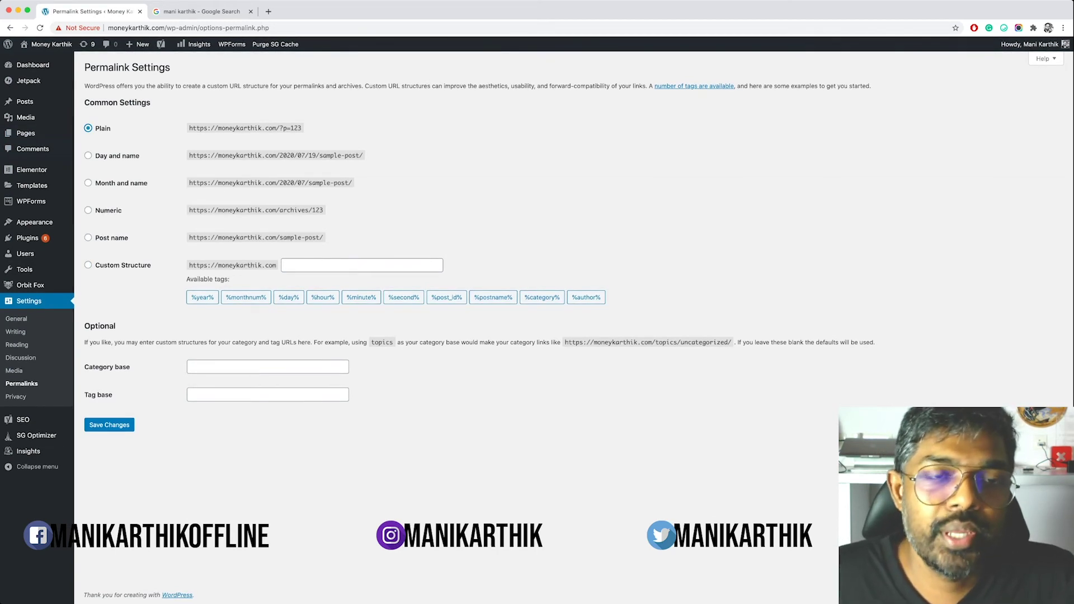
drag(281, 128, 302, 128)
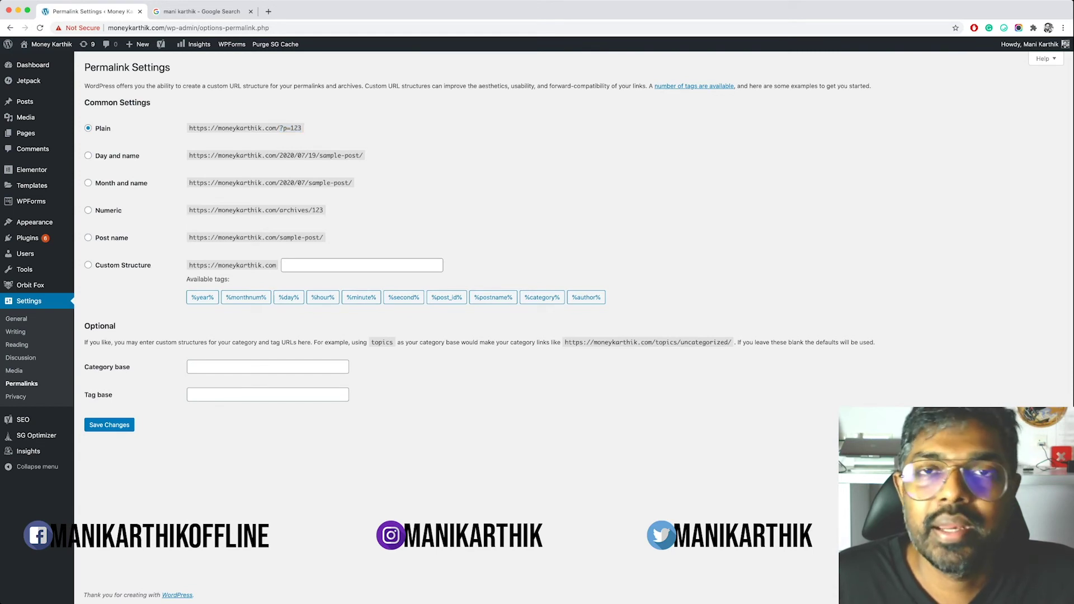
drag(280, 128, 302, 129)
click(302, 128)
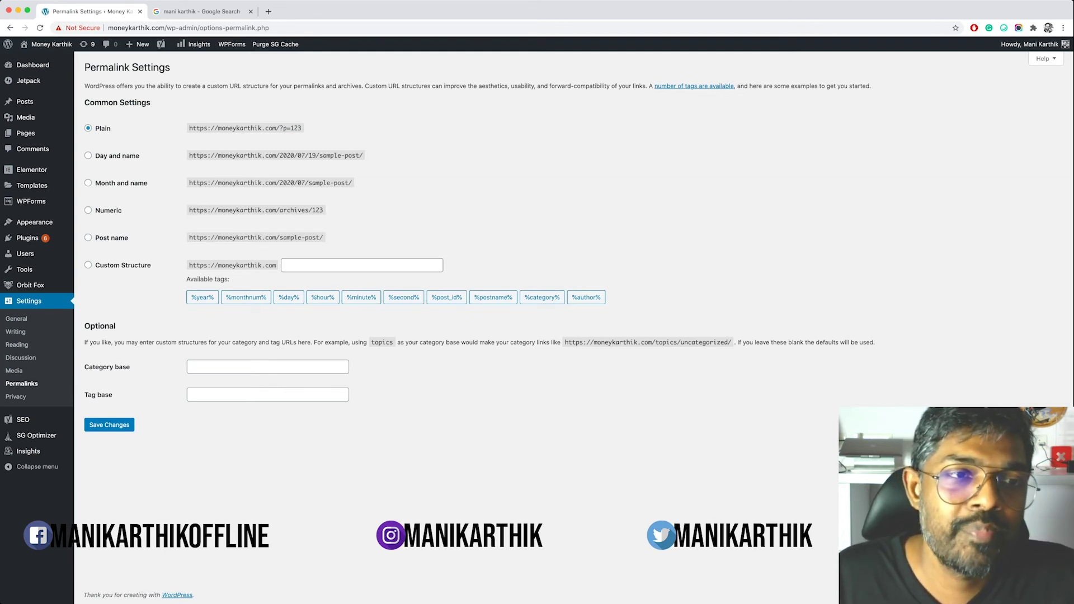
drag(203, 128, 302, 128)
click(302, 128)
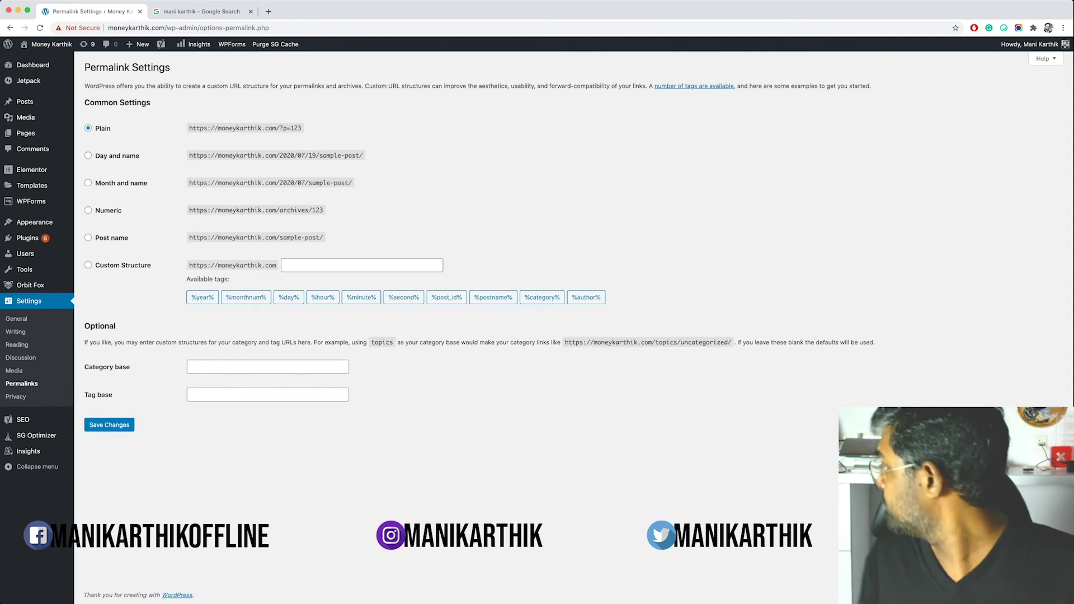
Try the Day and name, Month and name, and Numeric permalink structures, examining the date and post parts of the sample URL
click(88, 156)
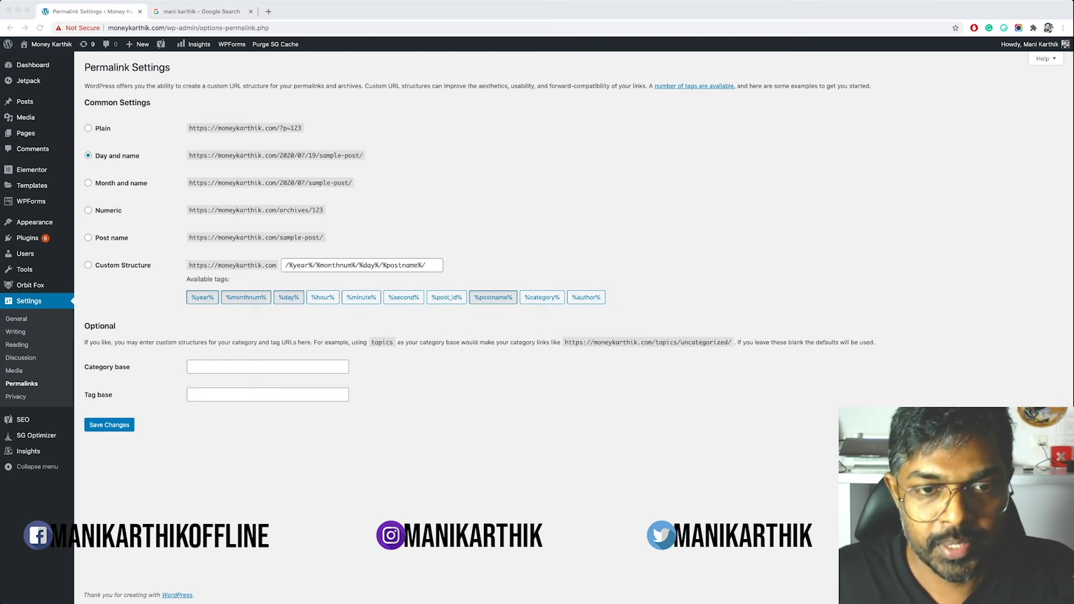
key(super+Tab)
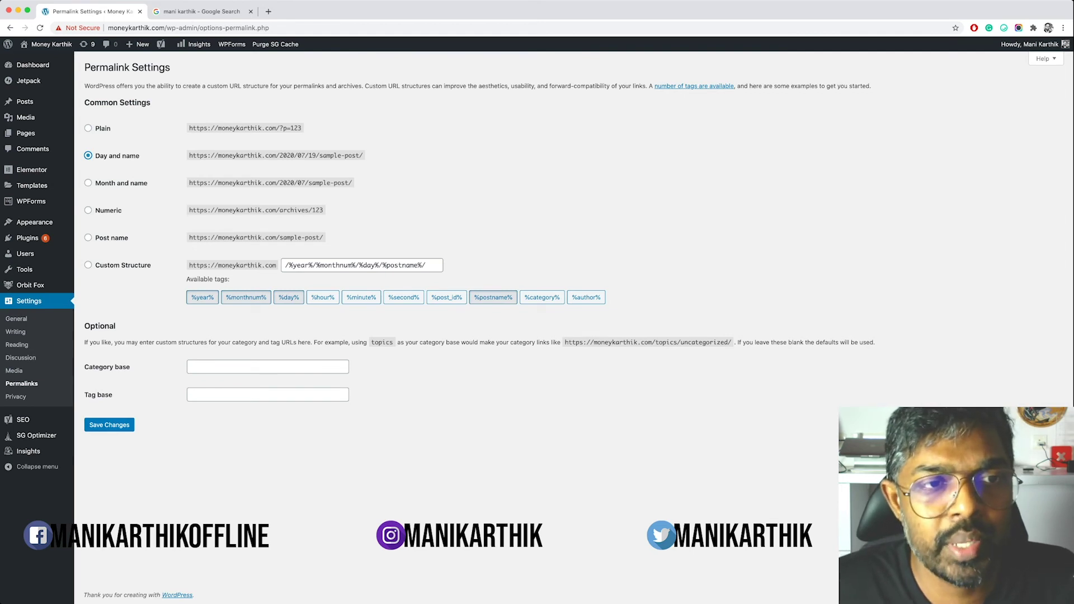
drag(188, 156, 362, 155)
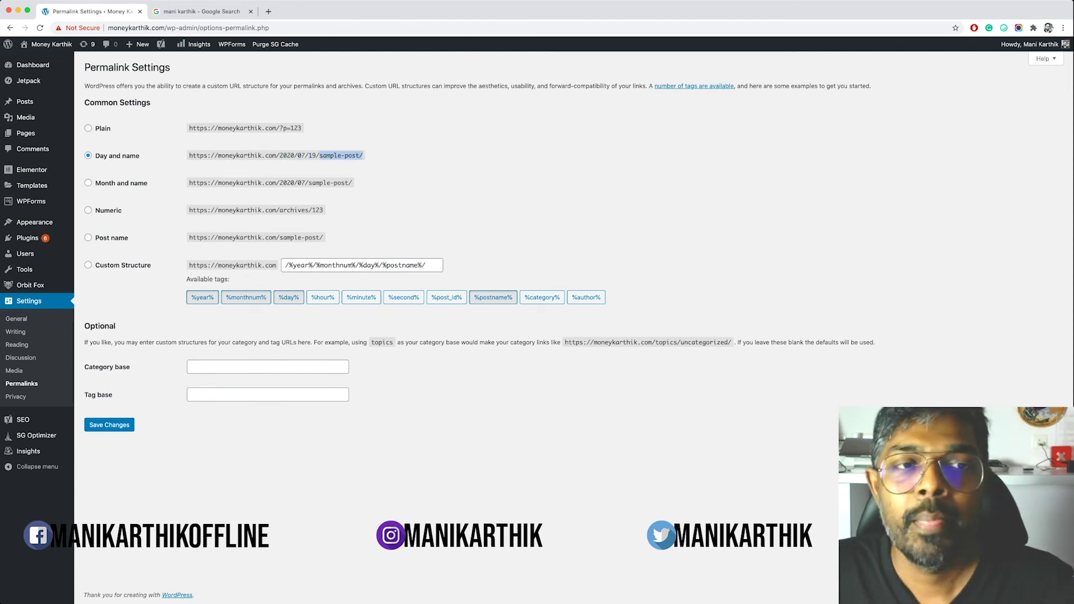
click(323, 156)
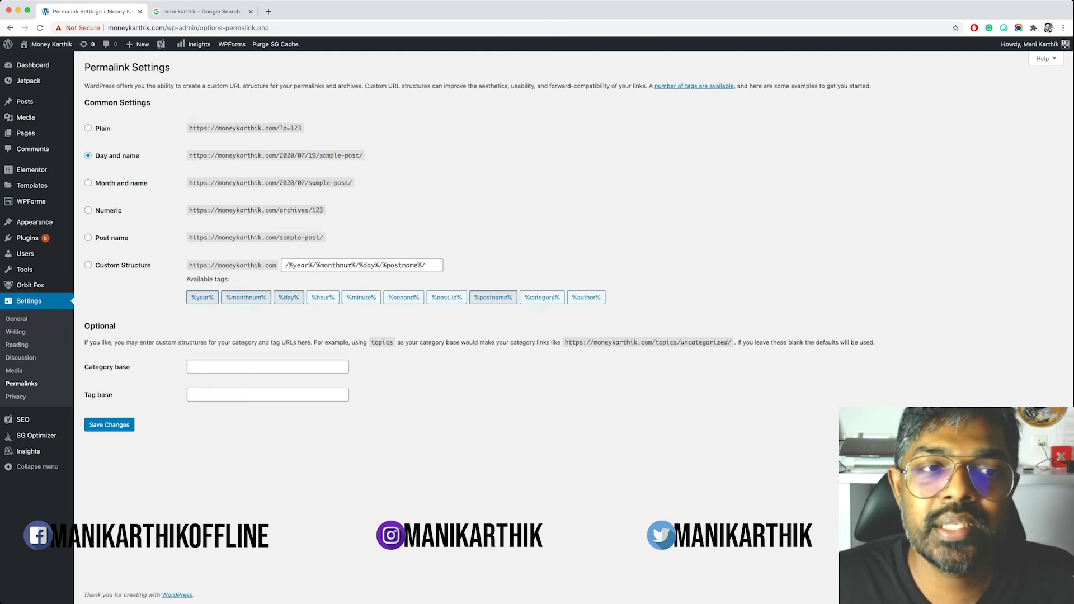
drag(316, 156, 280, 156)
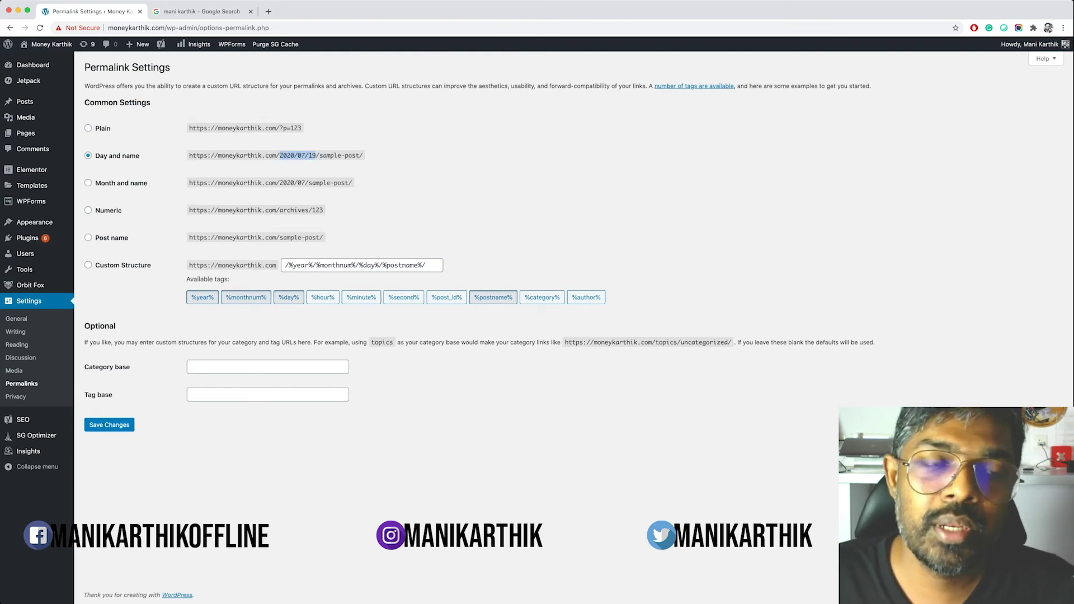
click(280, 156)
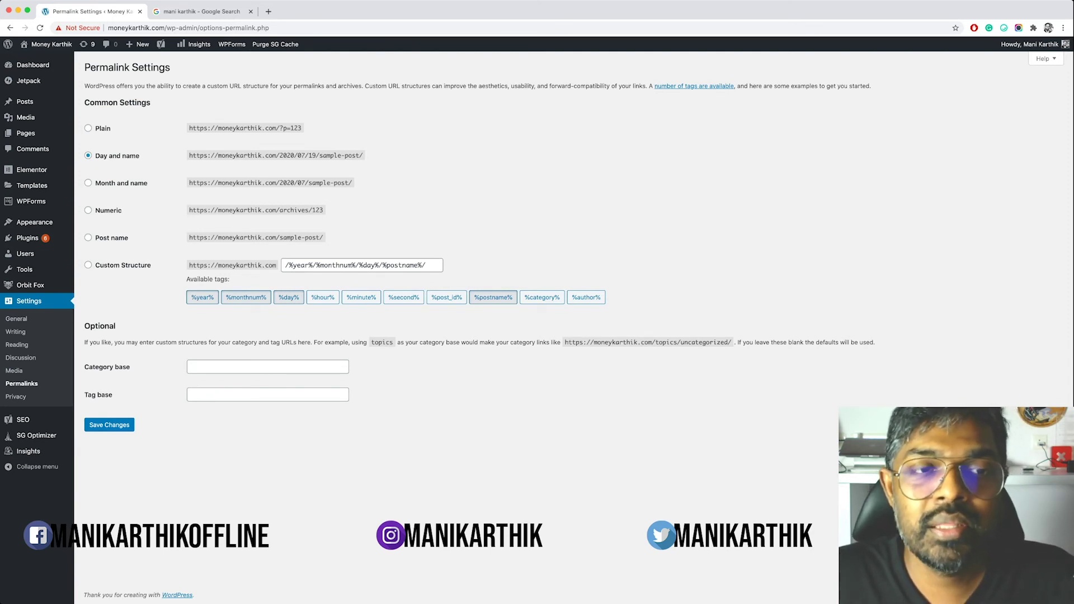
drag(279, 155, 299, 156)
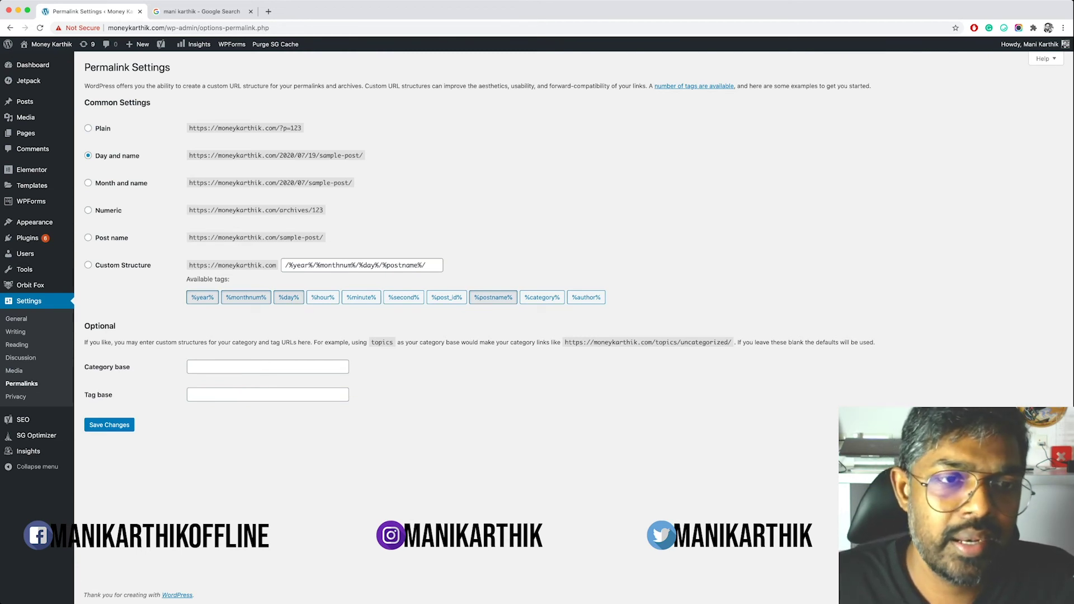
click(88, 183)
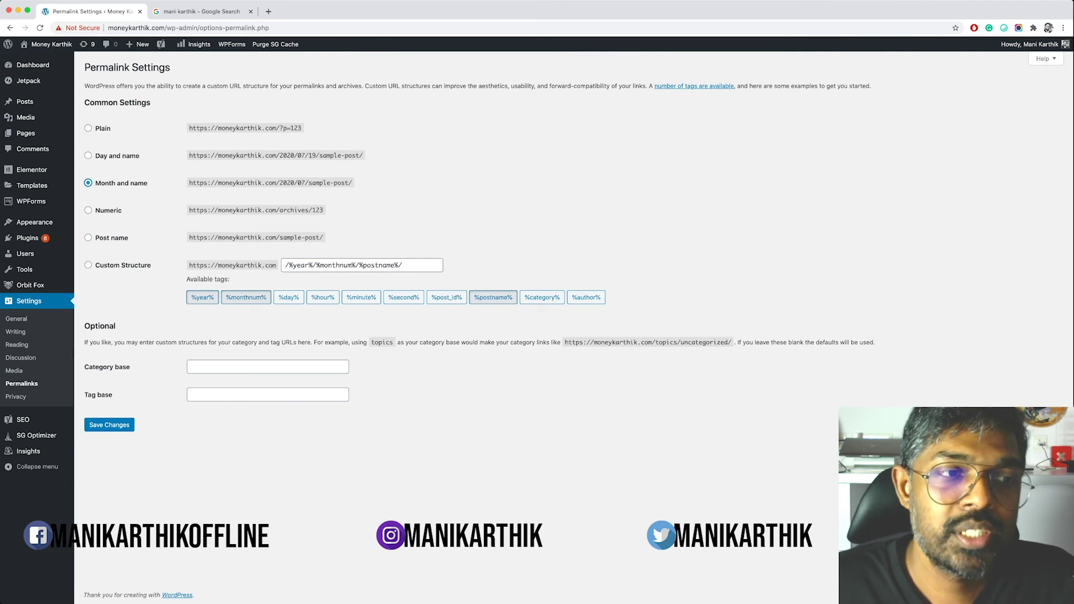
click(88, 211)
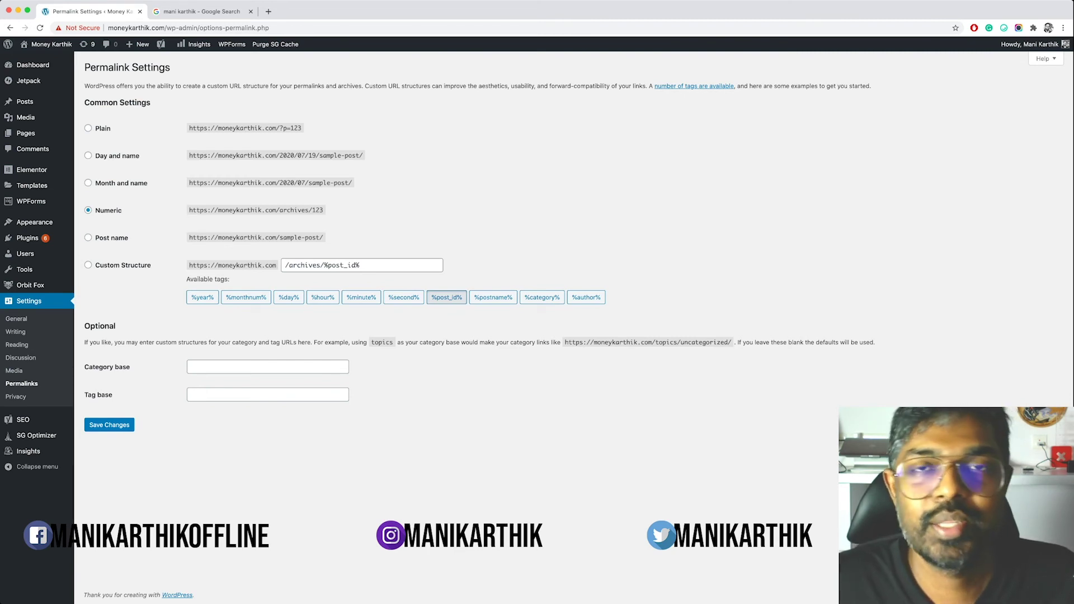
Choose the Post name permalink structure, switch it to Custom Structure and append the %category% tag after %postname%
click(88, 237)
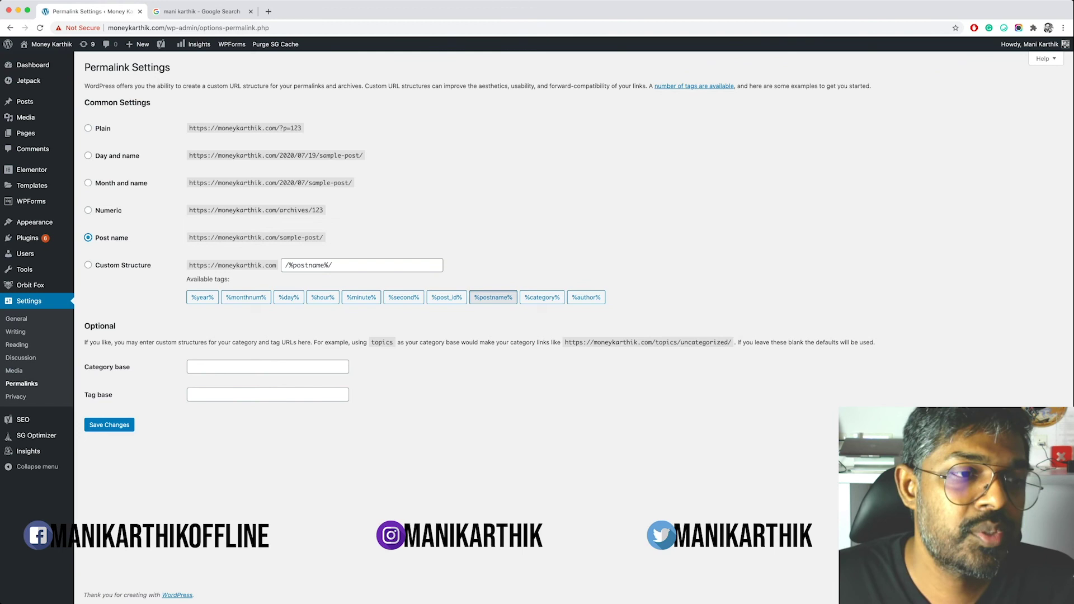
click(88, 264)
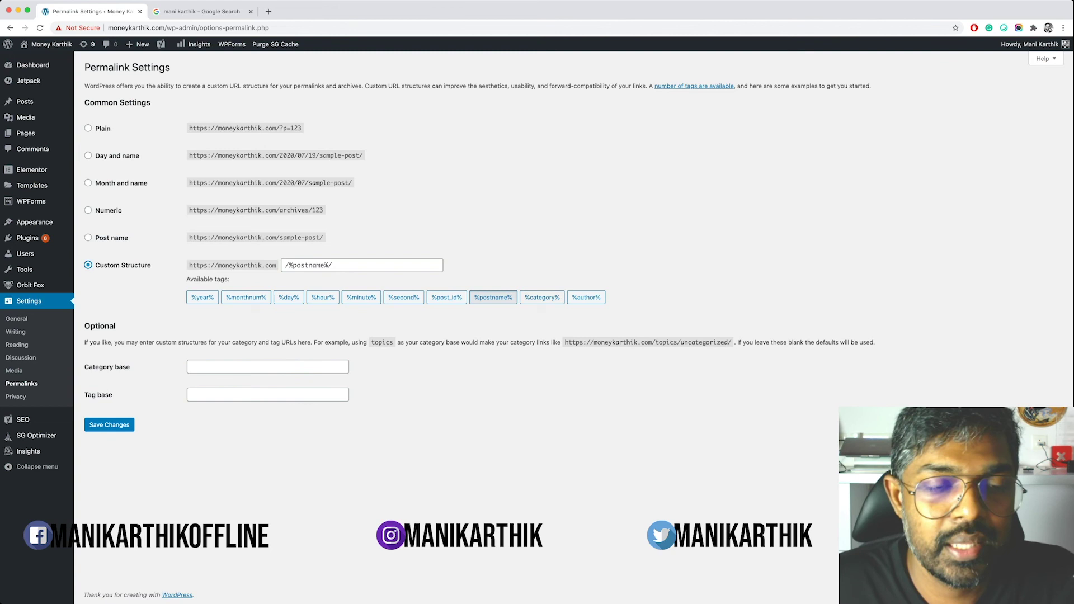
click(542, 297)
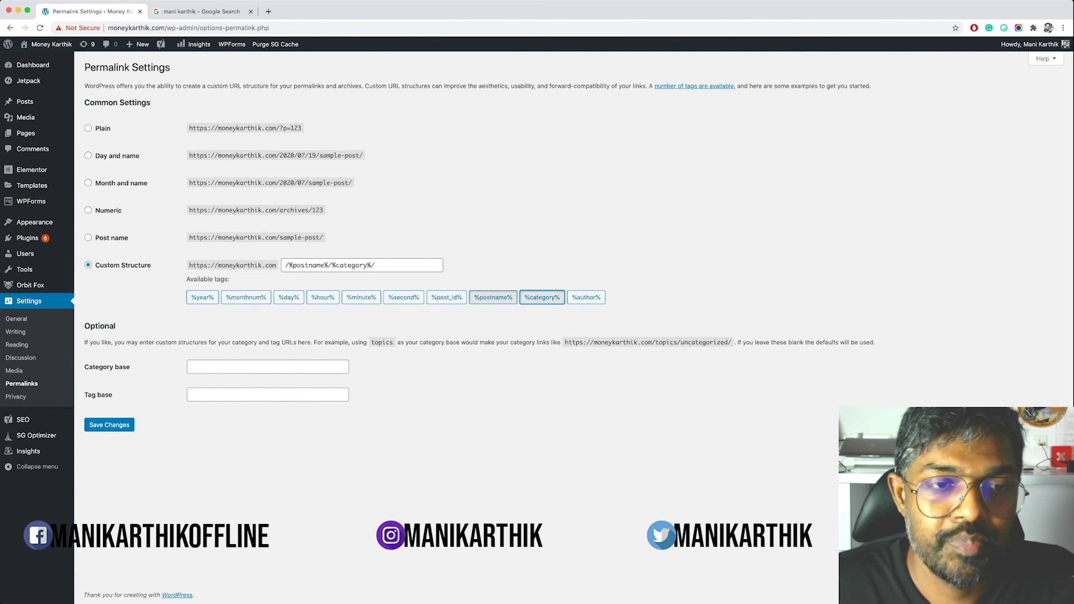
drag(332, 265, 375, 265)
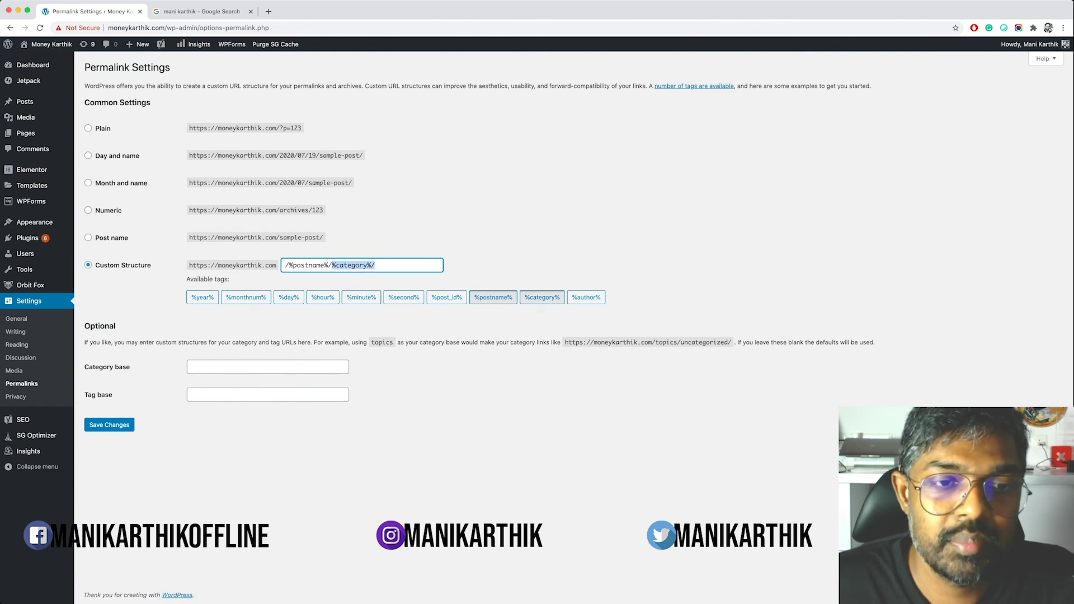
click(375, 265)
drag(375, 265, 328, 265)
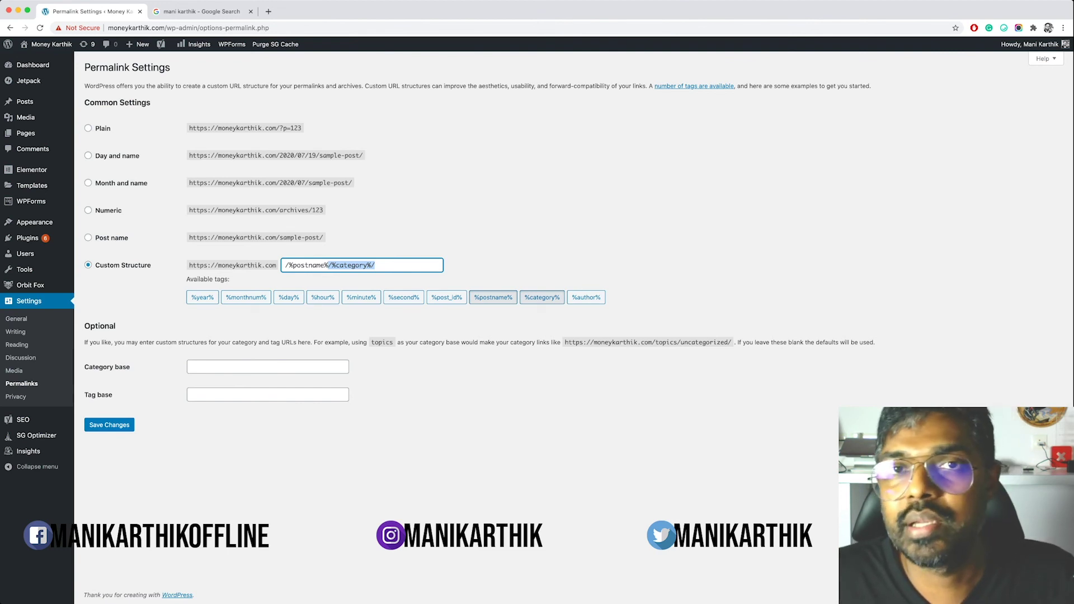
click(376, 265)
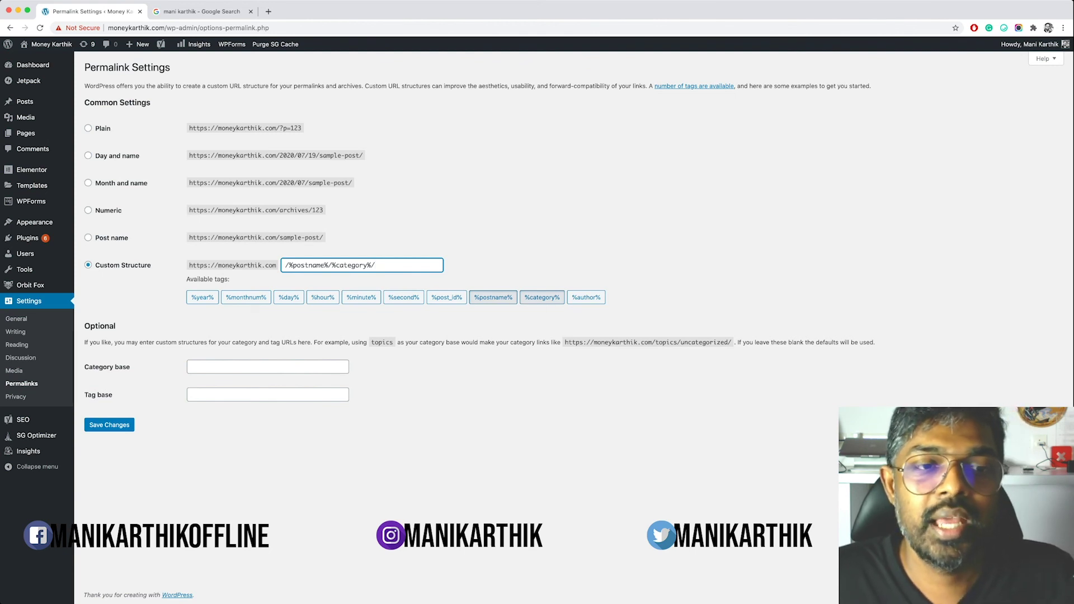
drag(304, 265, 328, 265)
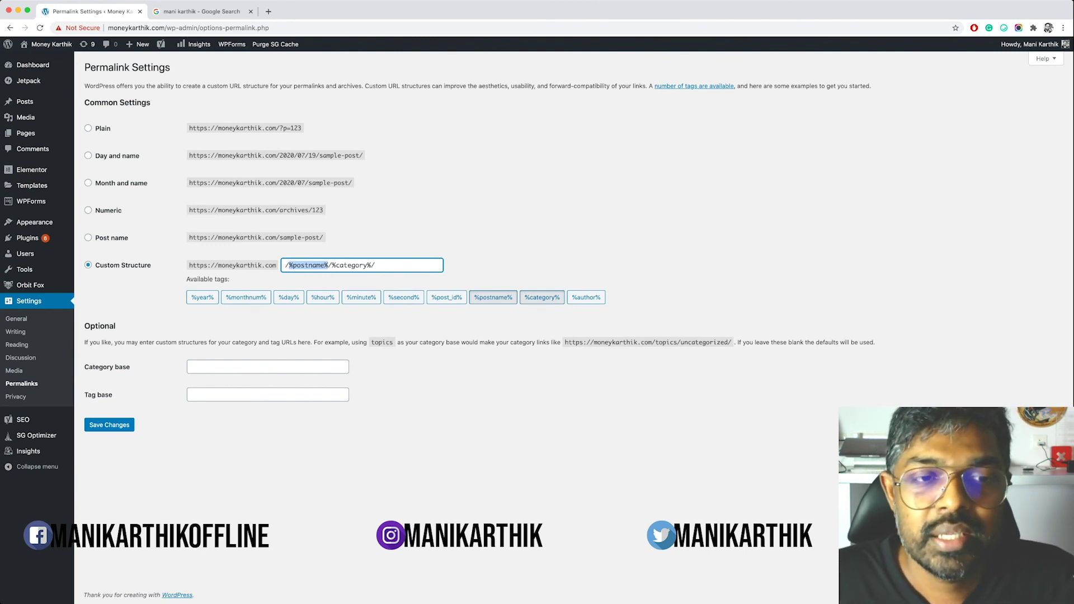
click(375, 265)
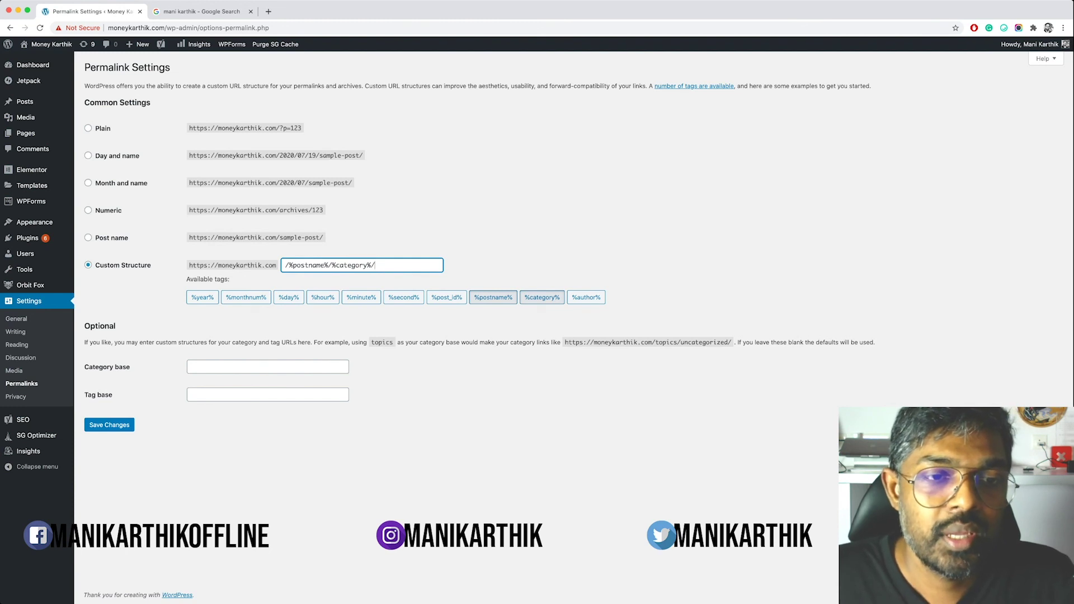
Copy the %category%/ part at the end of the custom structure and remove it from there, leaving /%postname%/
key(shift+Left)
key(shift+Left)
key(shift+Left)
key(shift+Left)
key(shift+Left)
key(shift+Left)
key(shift+Left)
key(shift+Left)
key(shift+Left)
key(shift+Left)
key(shift+Left)
key(shift+Left)
key(super+c)
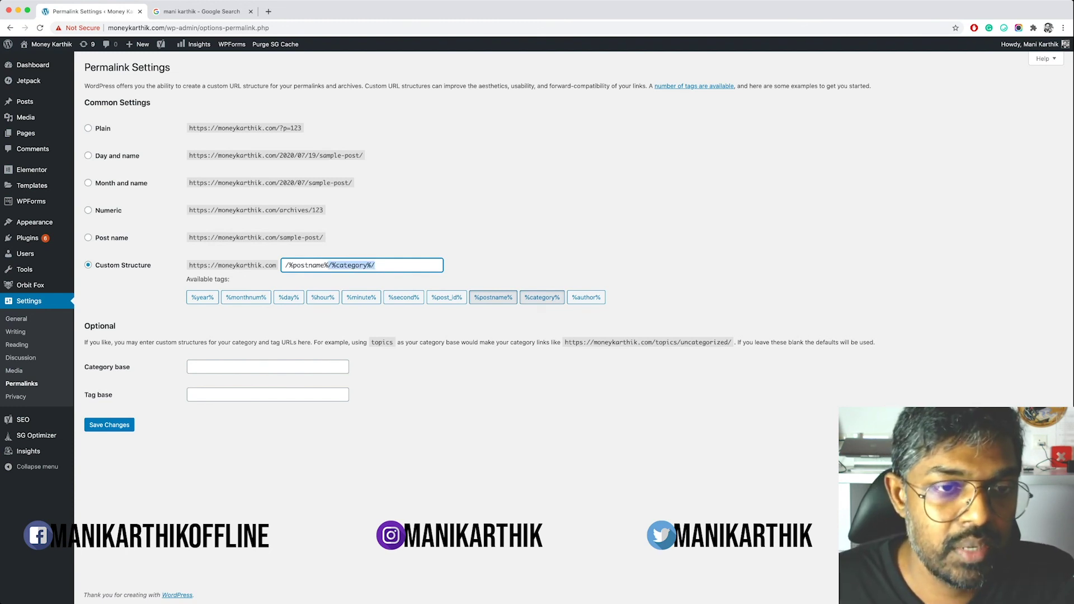
key(Right)
key(shift+Left)
key(shift+Left)
key(shift+Left)
key(shift+Left)
key(shift+Left)
key(shift+Left)
key(shift+Left)
key(shift+Left)
key(shift+Left)
key(shift+Left)
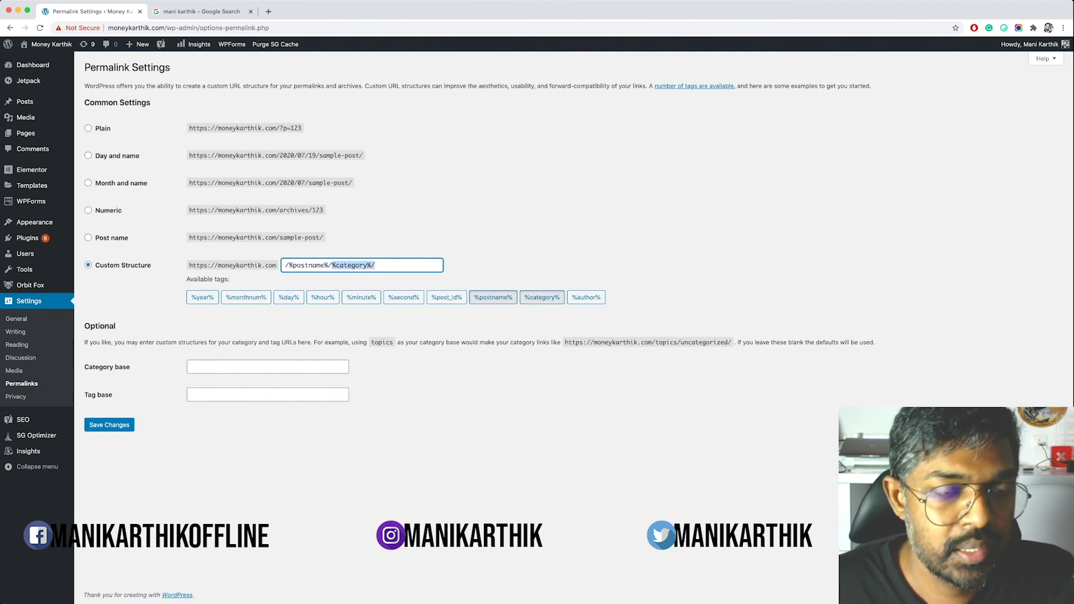
key(BackSpace)
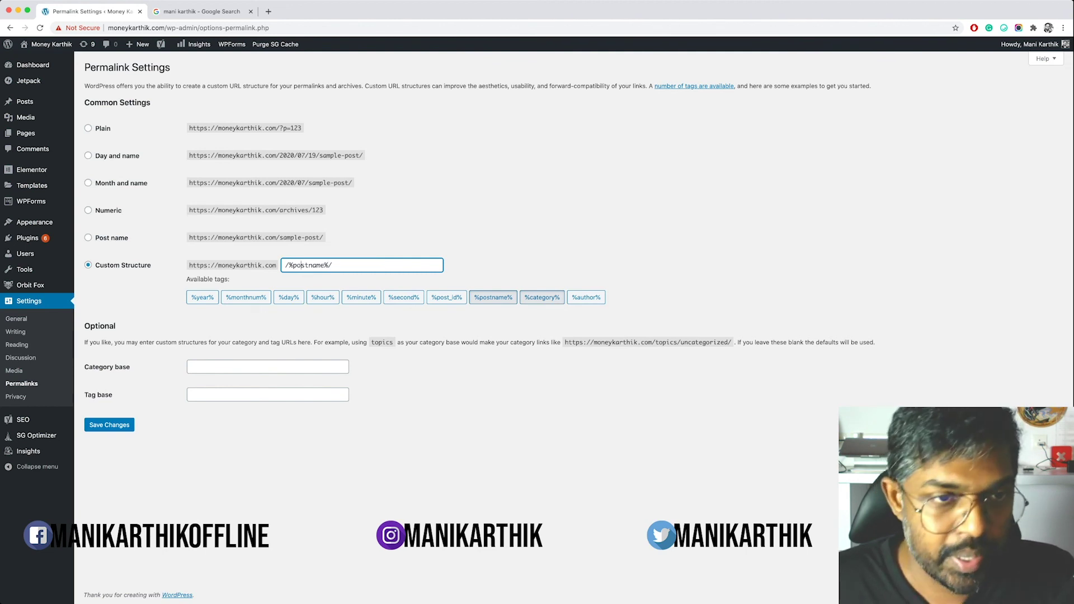
Insert the copied category tag ahead of the post name to form /%category%/%postname%/, and save the permalink settings
key(super+Left)
key(super+v)
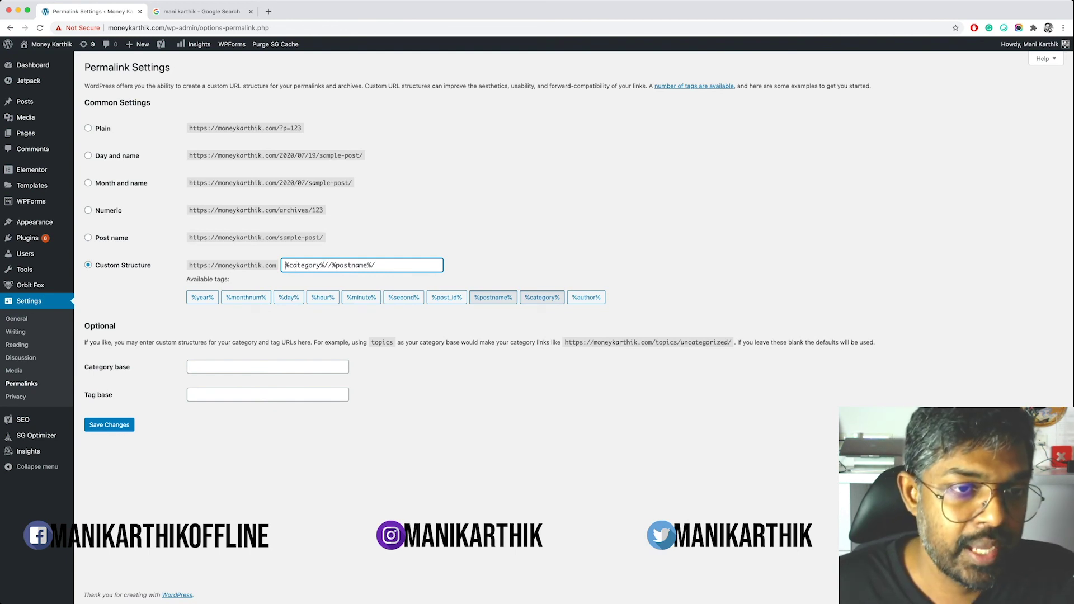
key(super+Left)
text(/)
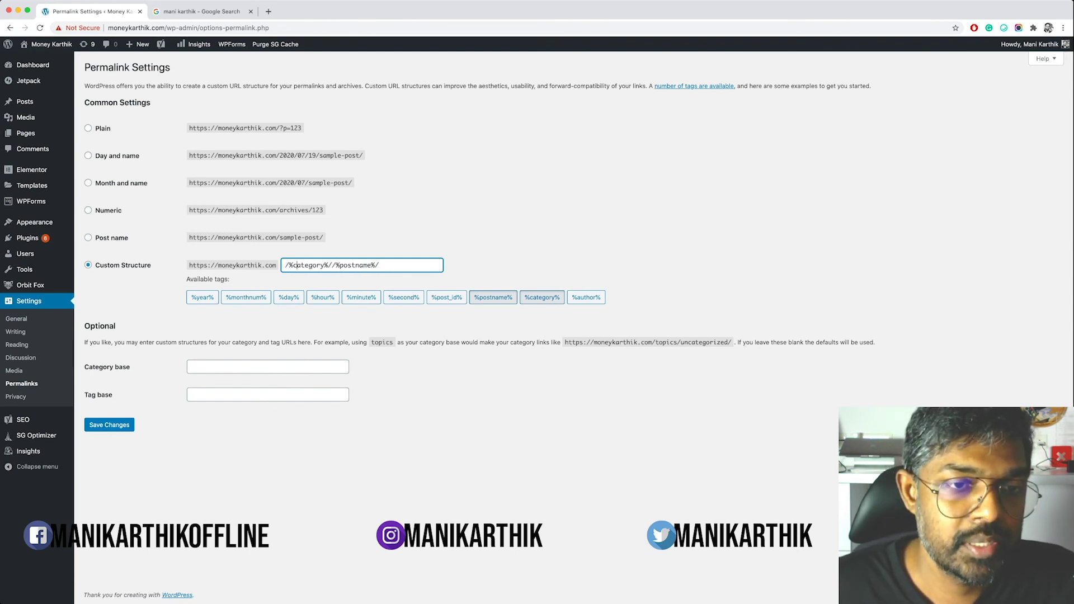
click(329, 266)
key(BackSpace)
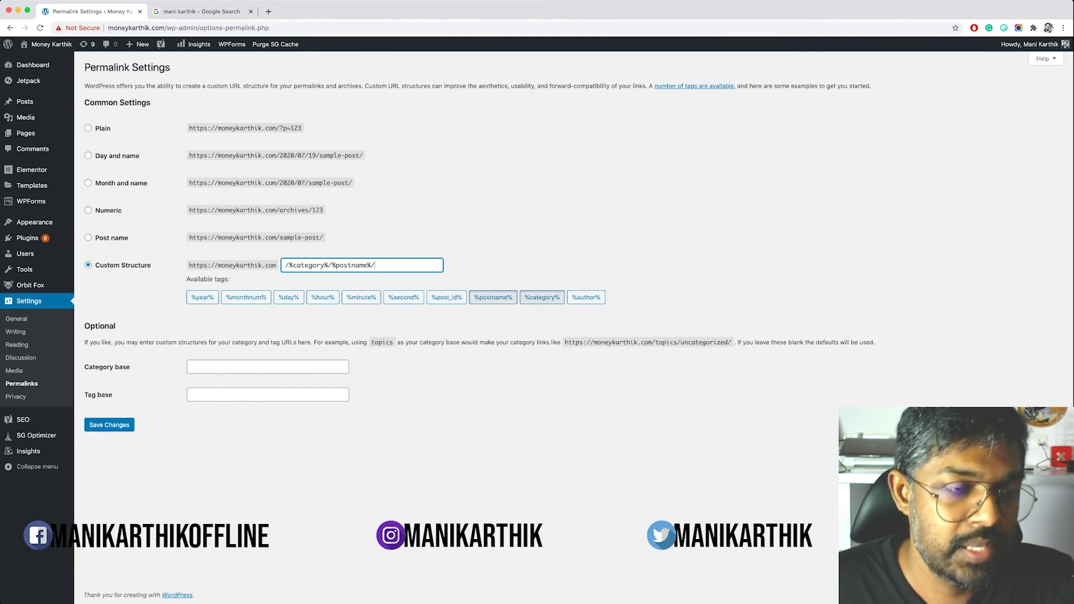
click(109, 424)
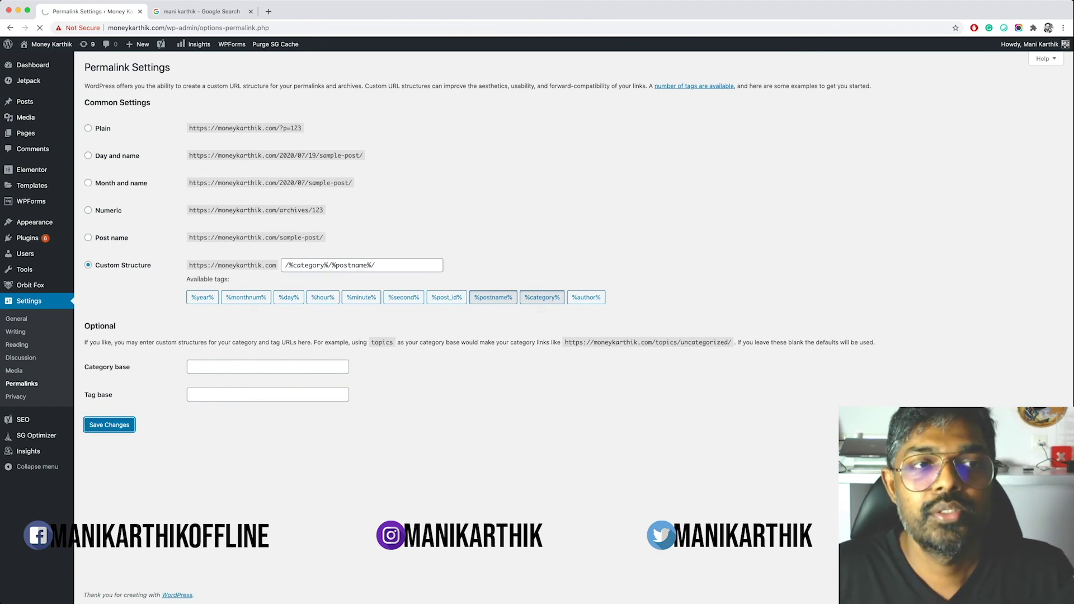